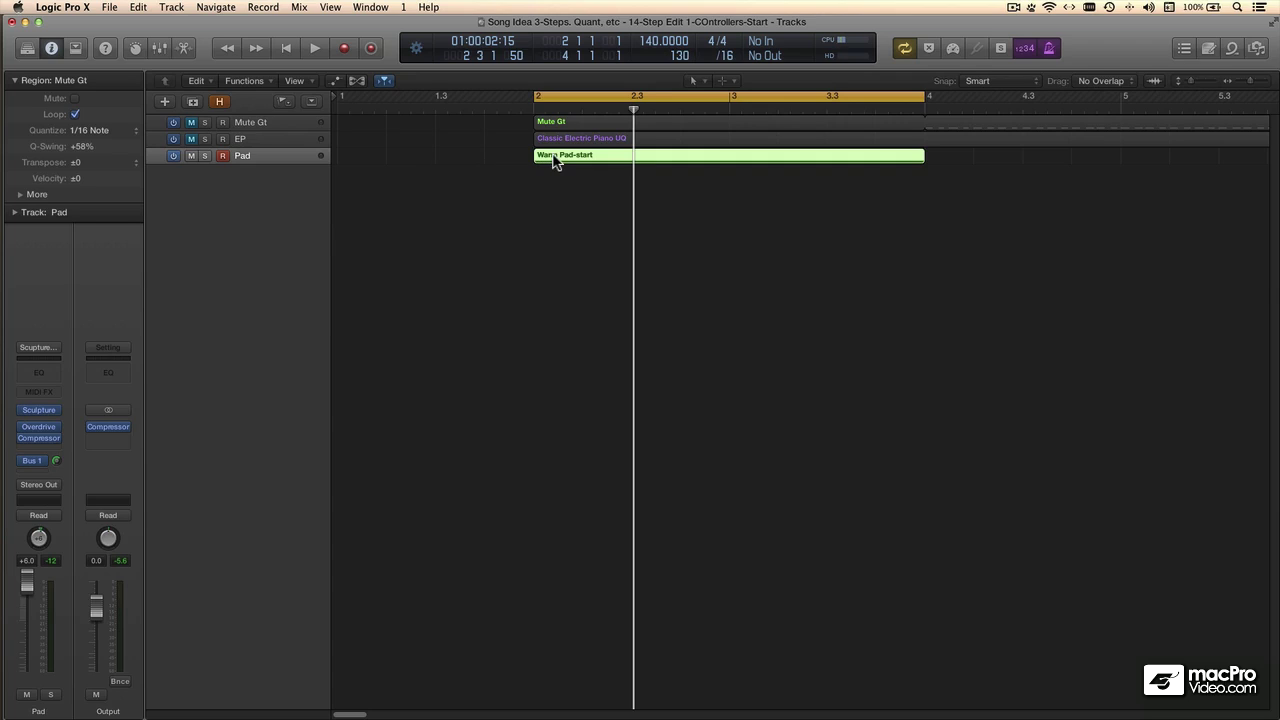
Step: Open Warm Pad-start in the Step Editor, showing MIDI Controls lanes like Modulation and Pitch Bend
double_click(555, 158)
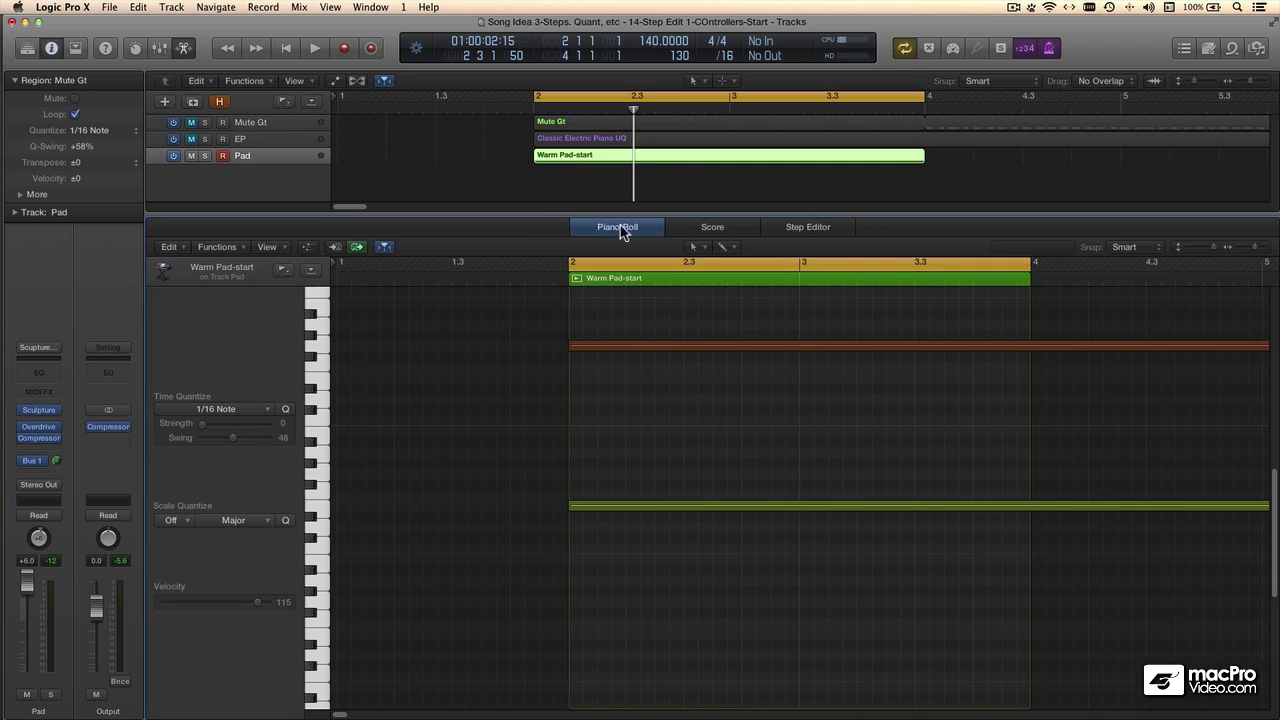
click(792, 230)
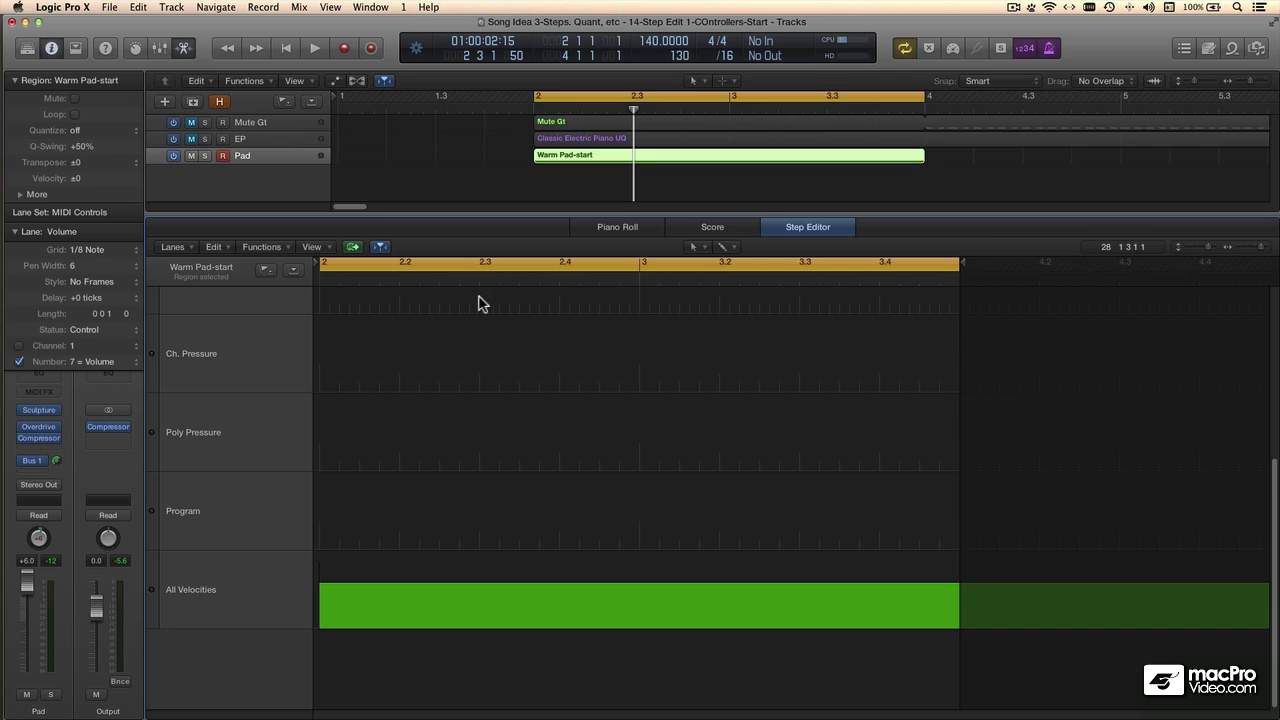
scroll(249, 429, up, 3)
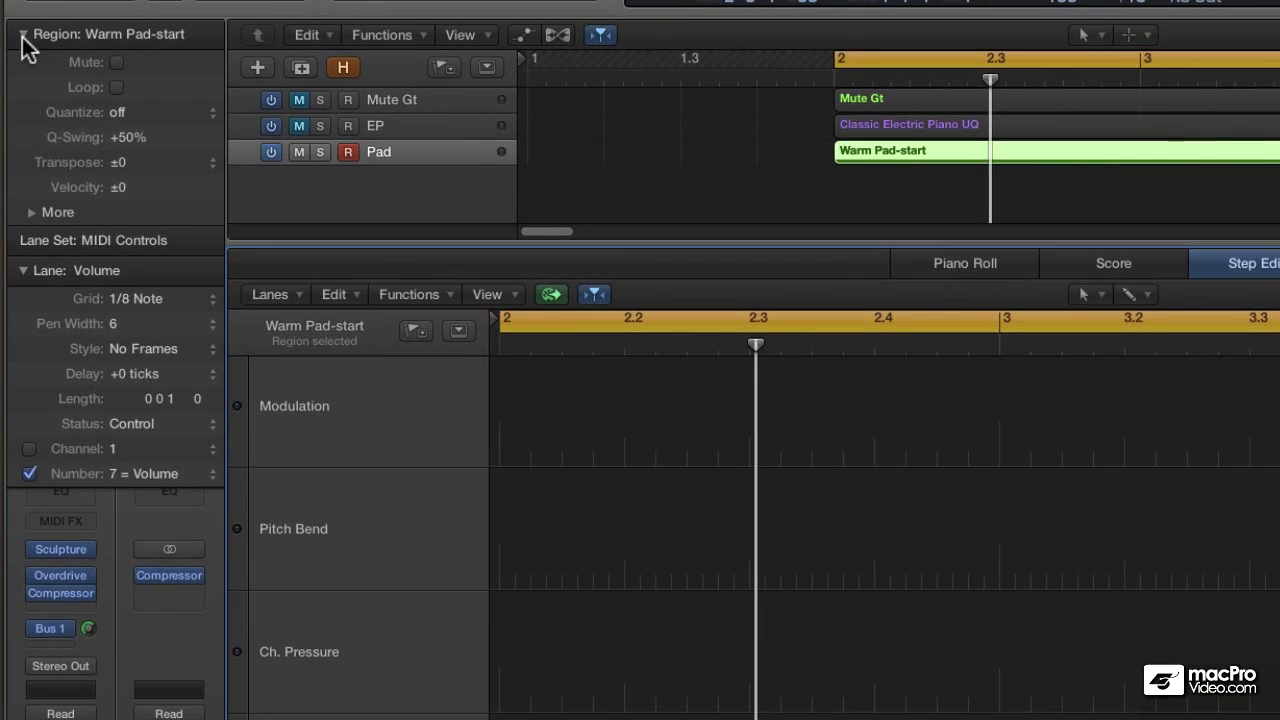
Step: Collapse the Region inspector section, leaving the Volume lane settings expanded
click(23, 35)
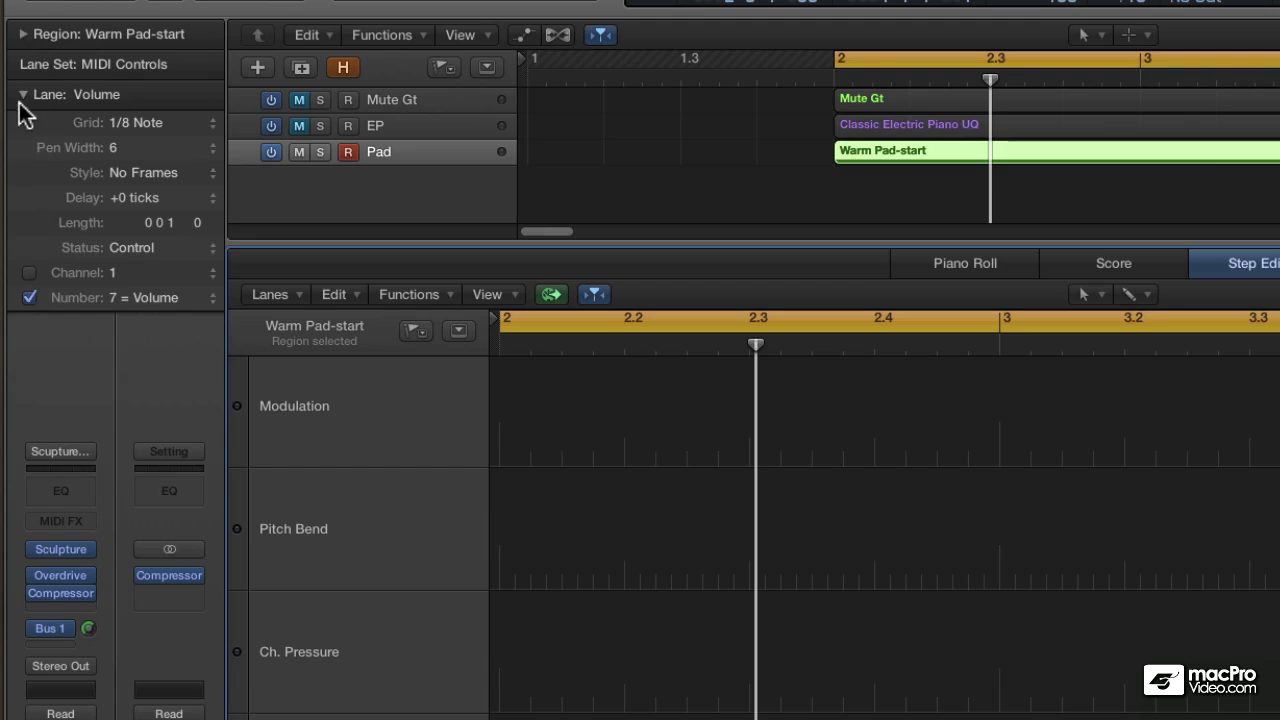
click(22, 94)
click(23, 94)
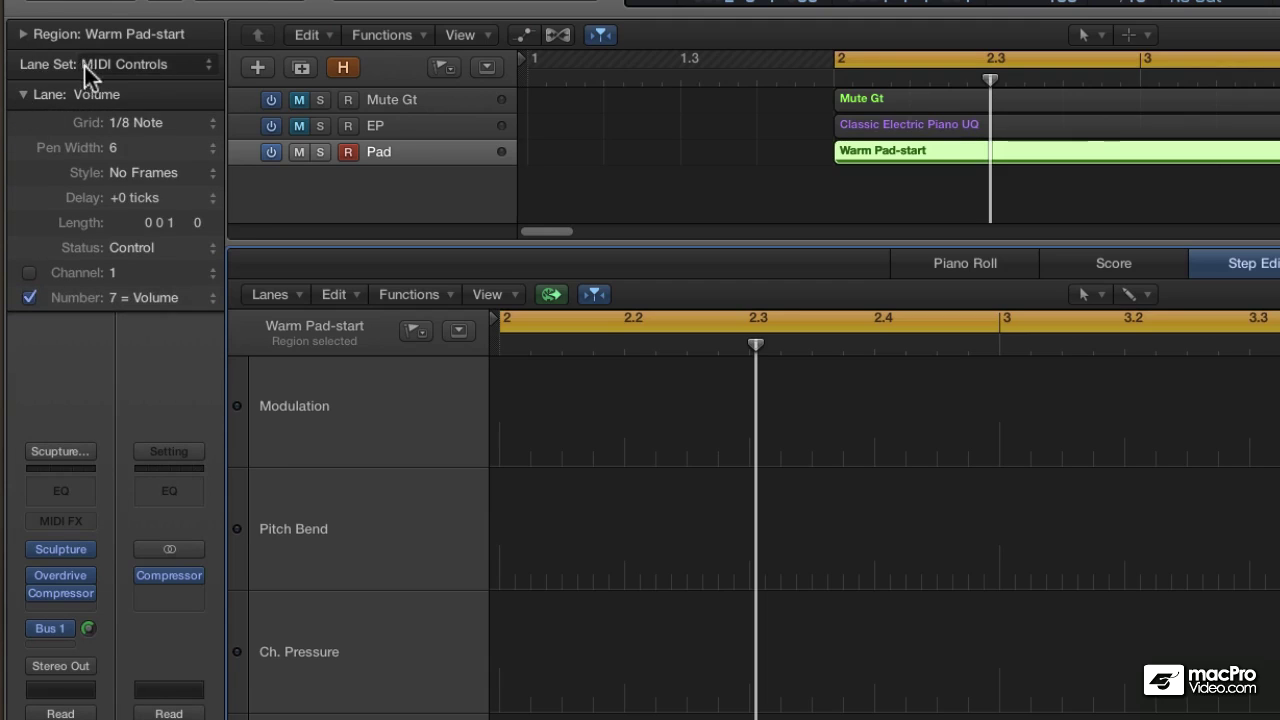
Step: Keep MIDI Controls as the lane set and scroll the lanes so Volume sits at the top
click(208, 64)
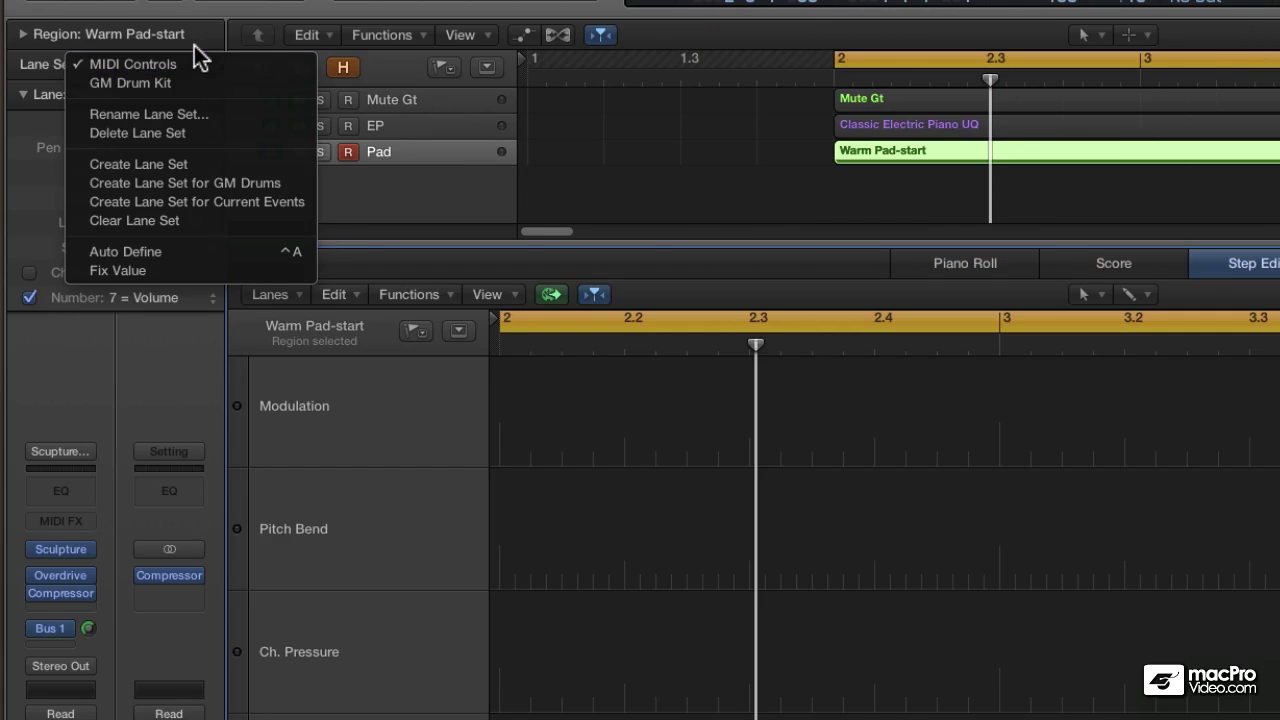
click(199, 64)
scroll(588, 546, up, 3)
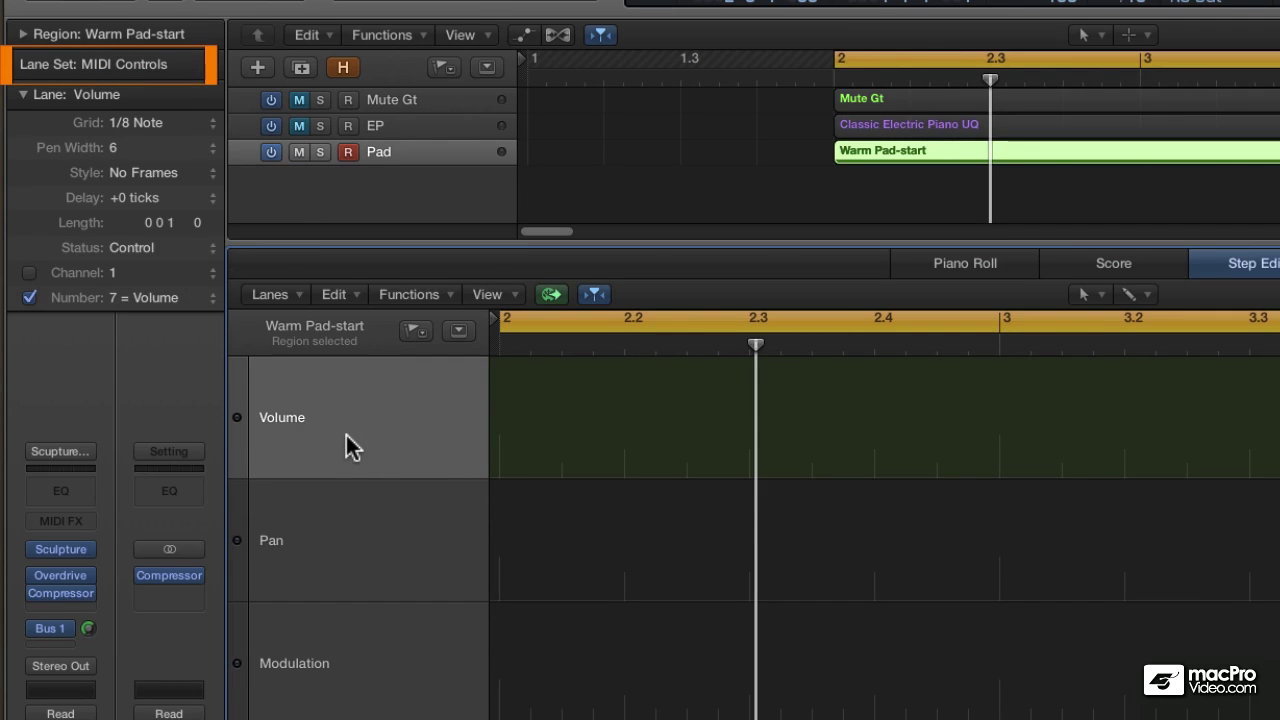
scroll(343, 686, down, 2)
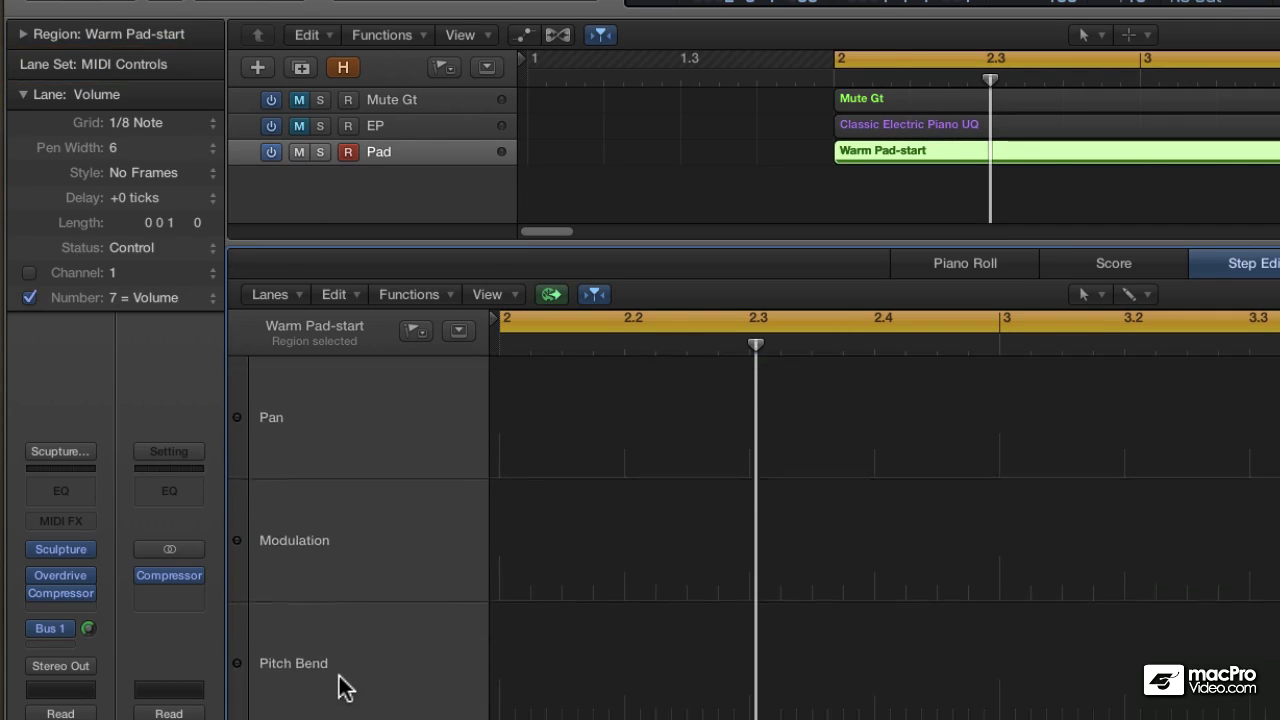
scroll(343, 686, up, 2)
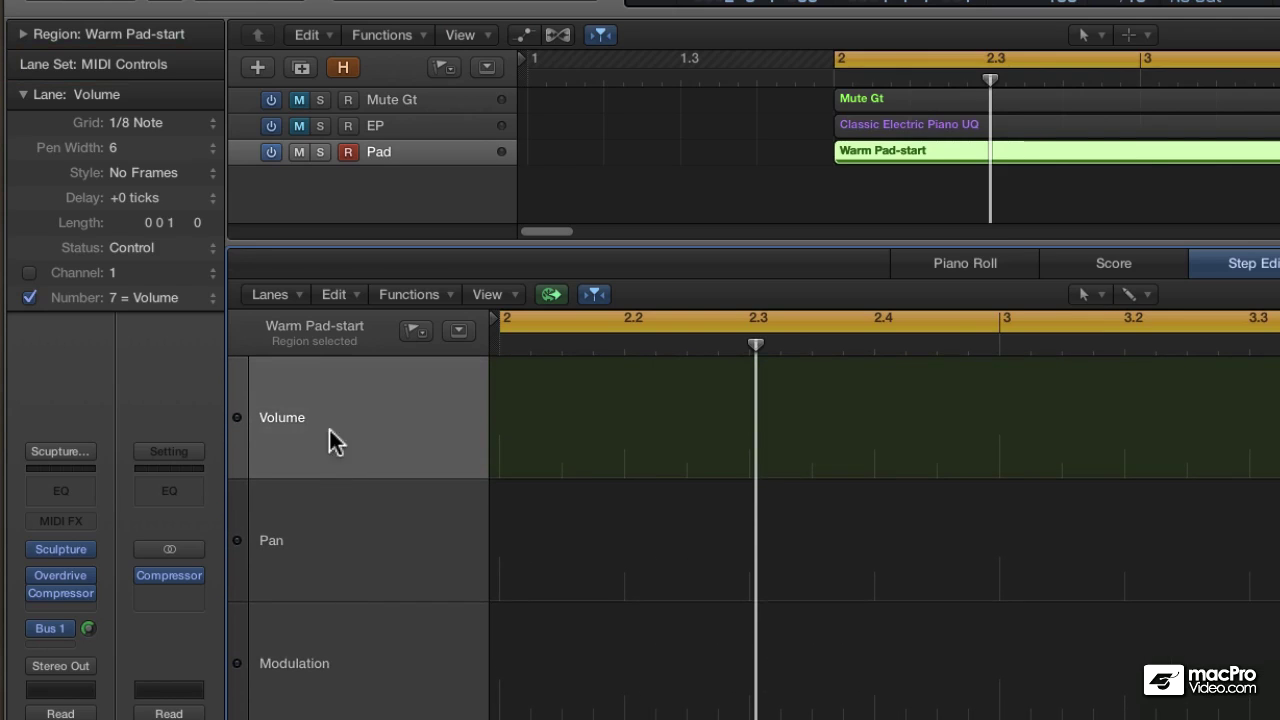
click(339, 503)
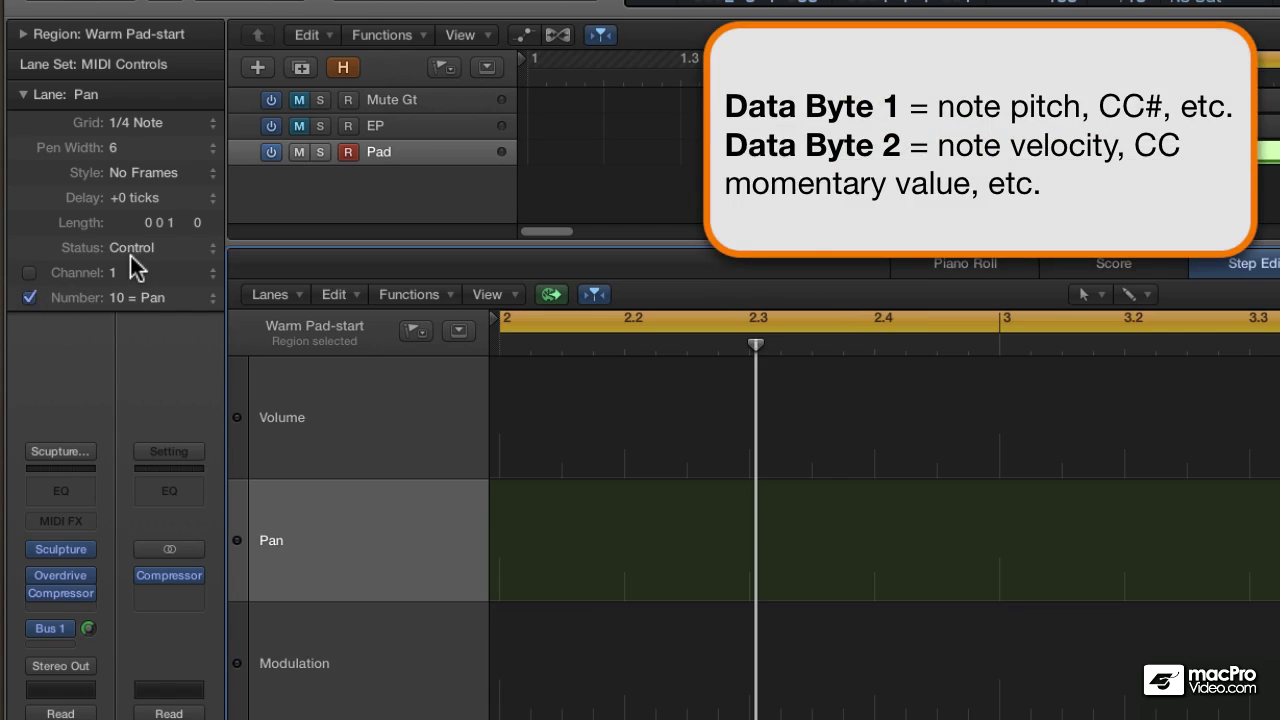
click(314, 376)
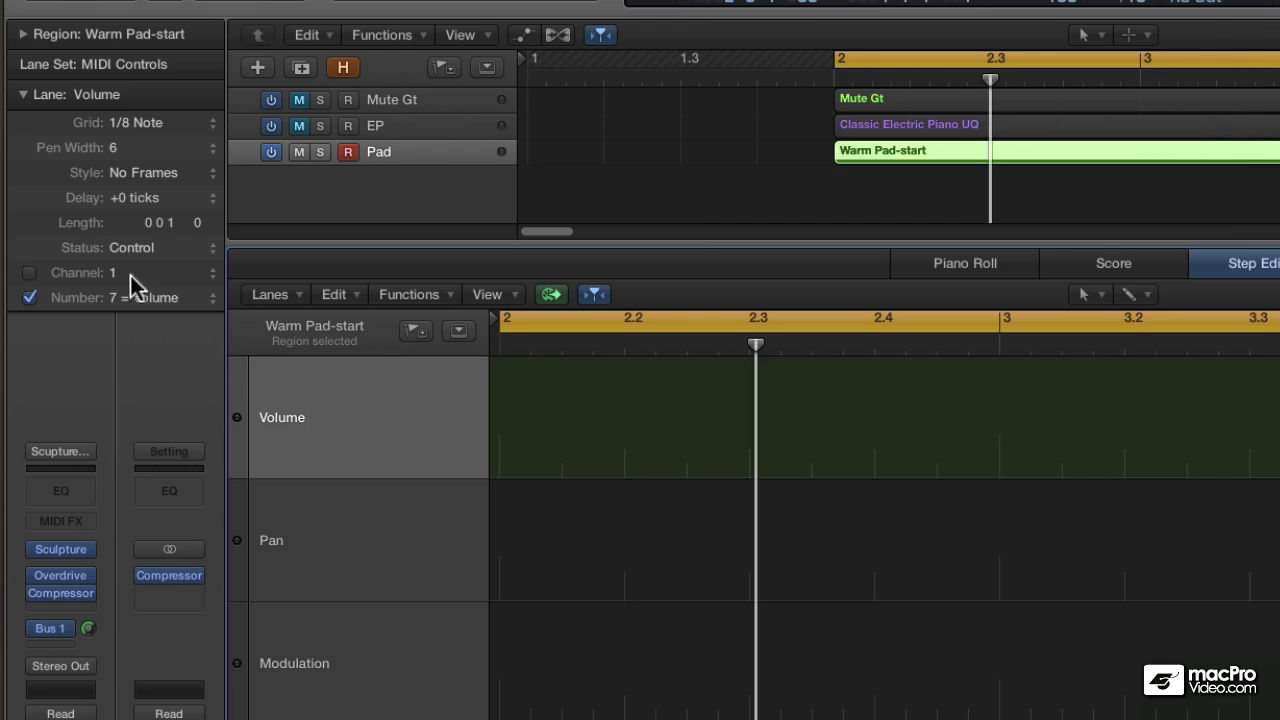
click(380, 580)
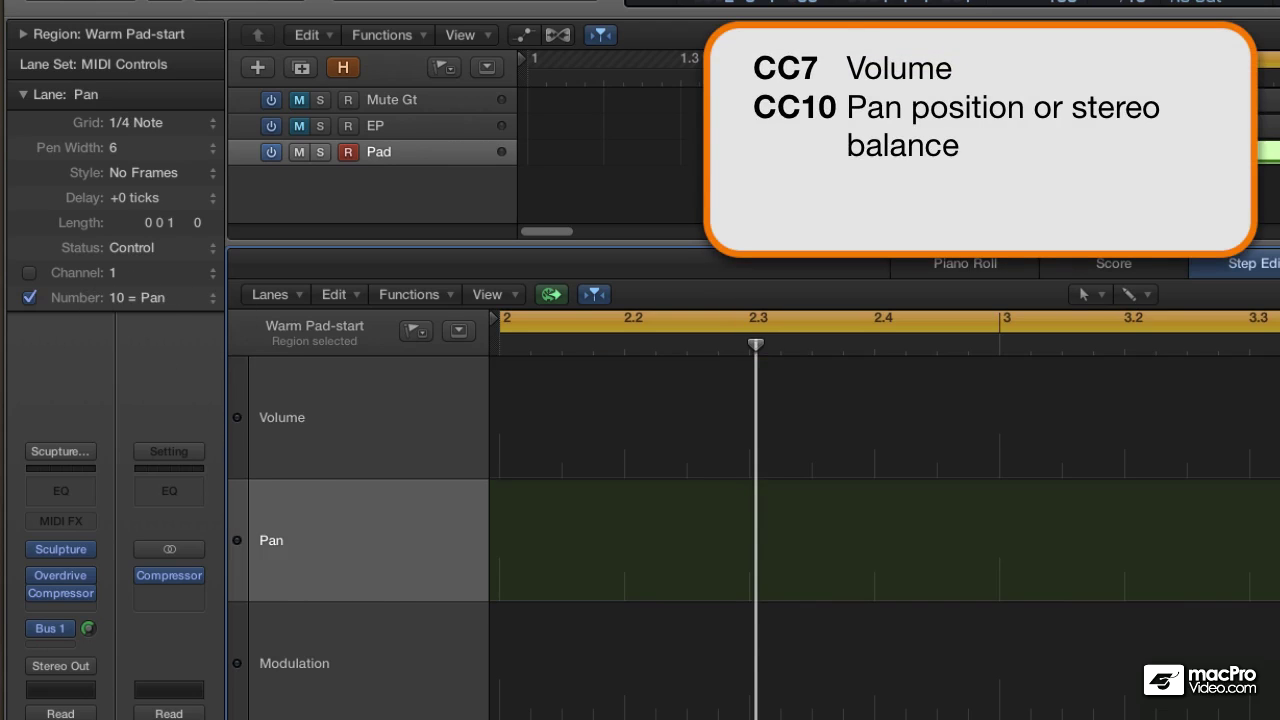
key(Down)
scroll(267, 565, down, 2)
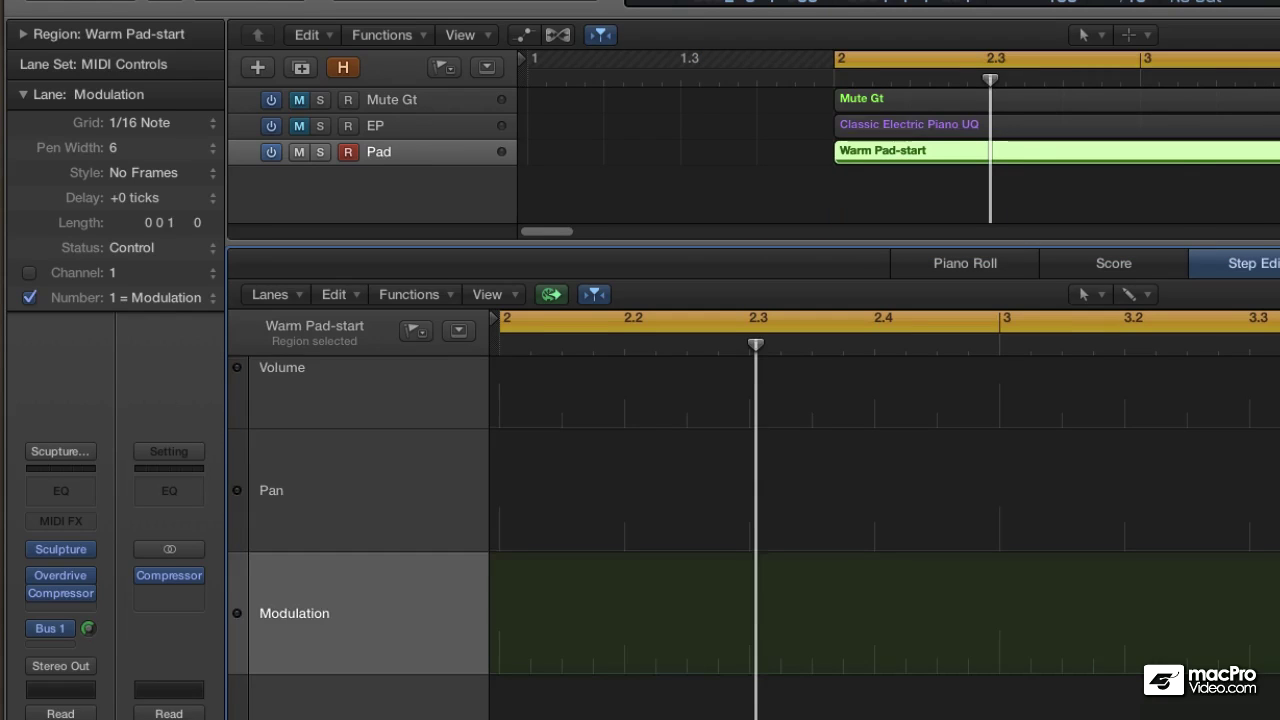
scroll(754, 541, down, 5)
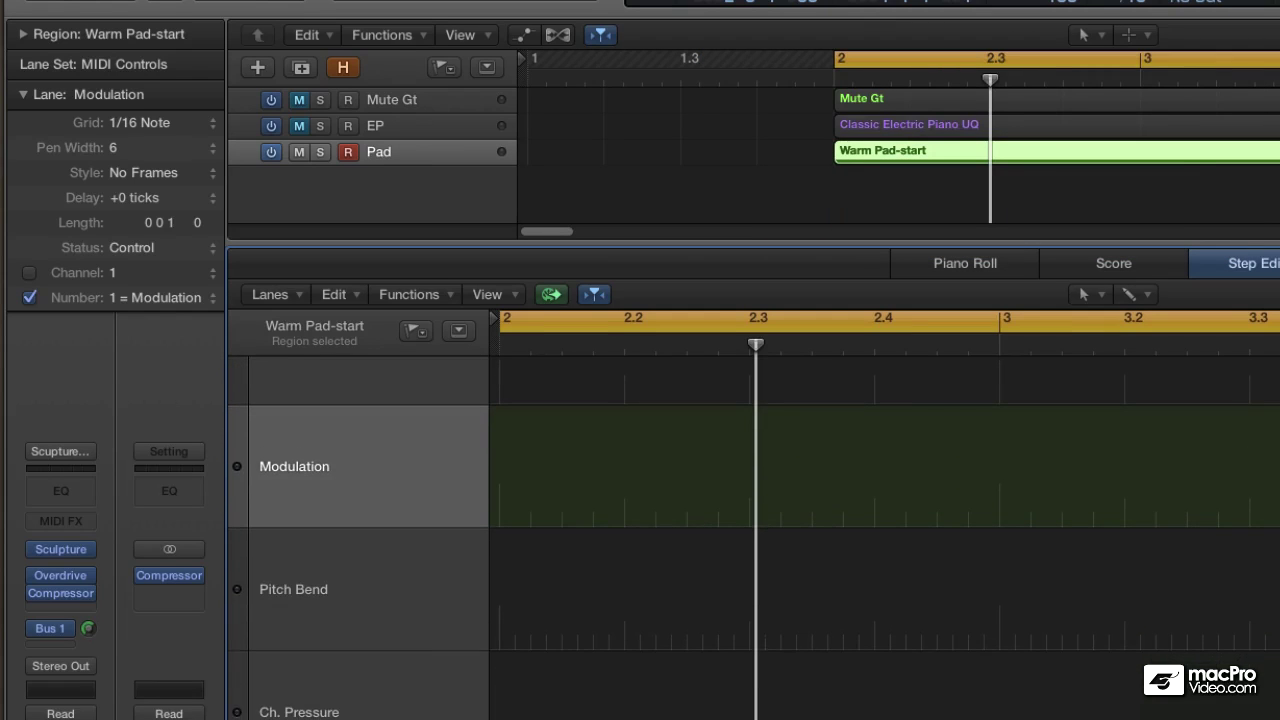
scroll(754, 539, up, 6)
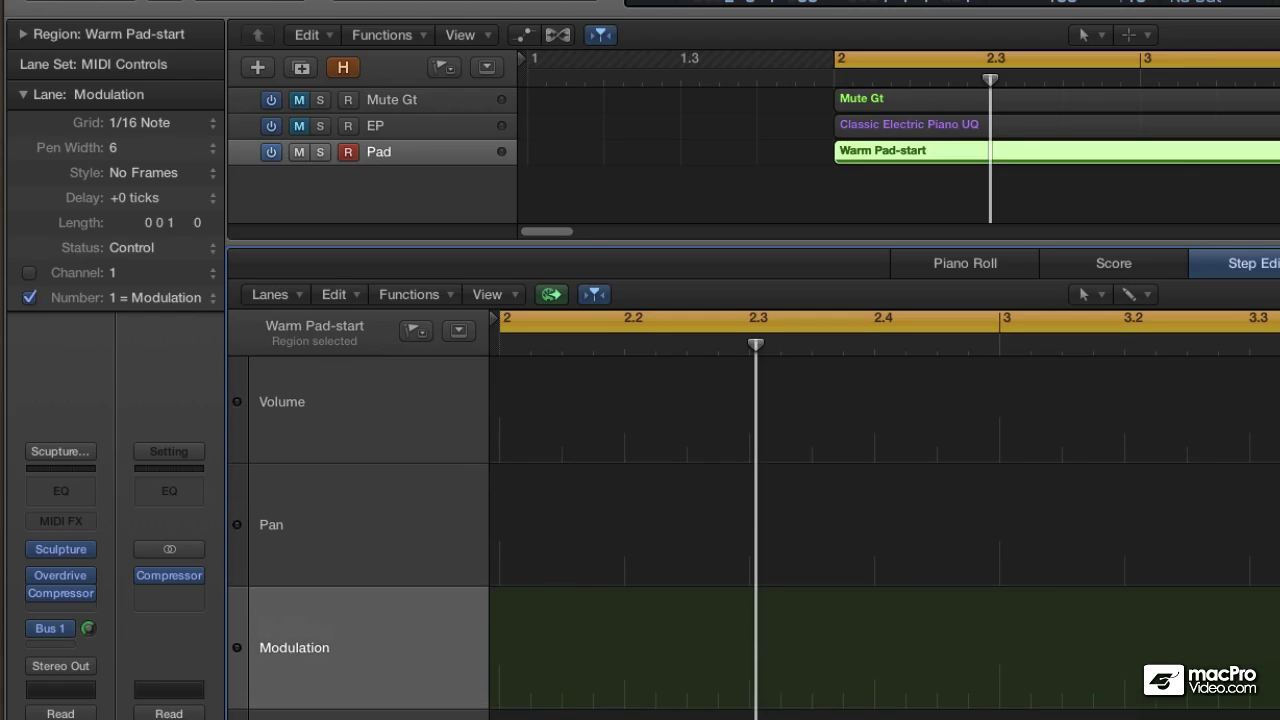
scroll(754, 540, up, 1)
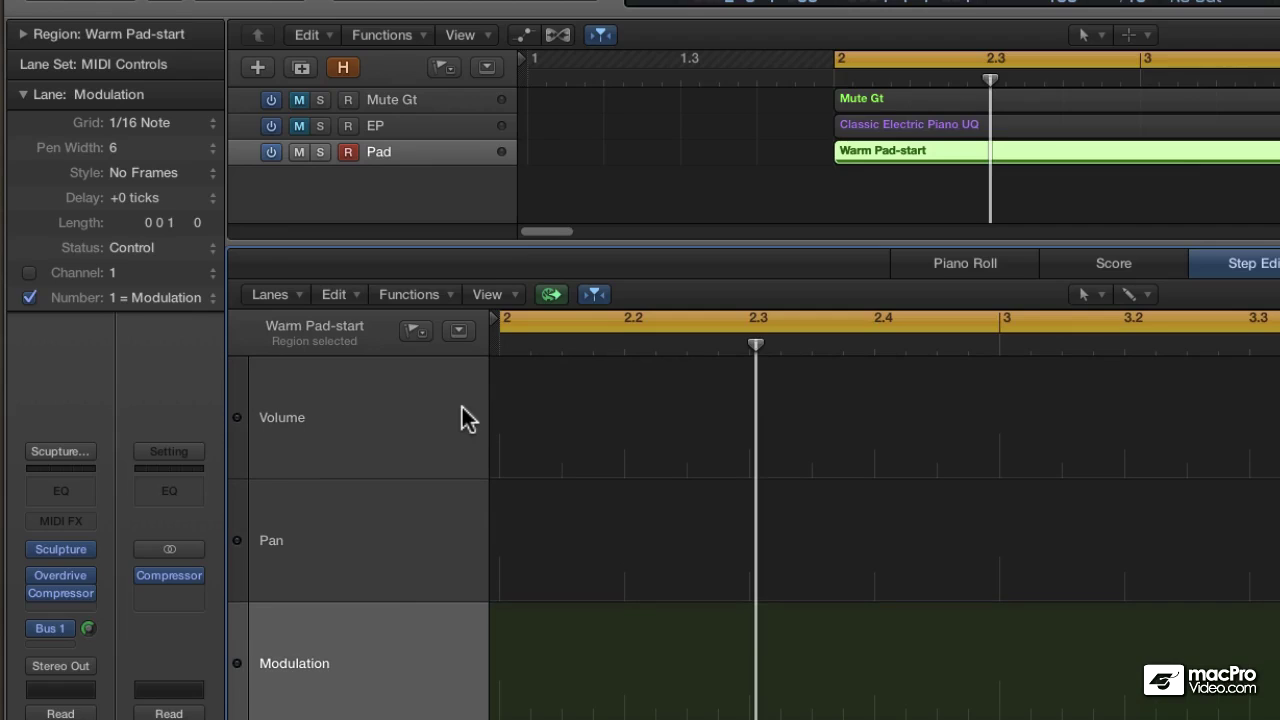
Step: Select the Volume lane and change its grid from 1/8 Note to 1/16 Note
click(423, 417)
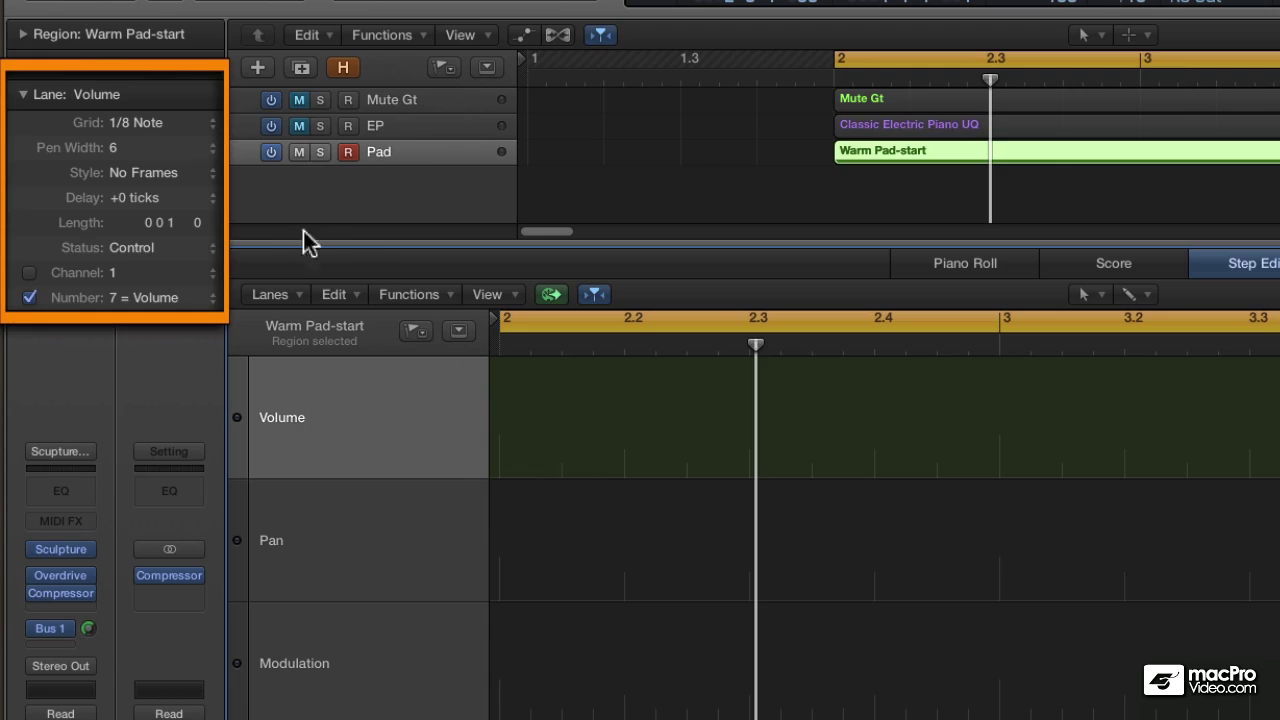
click(148, 122)
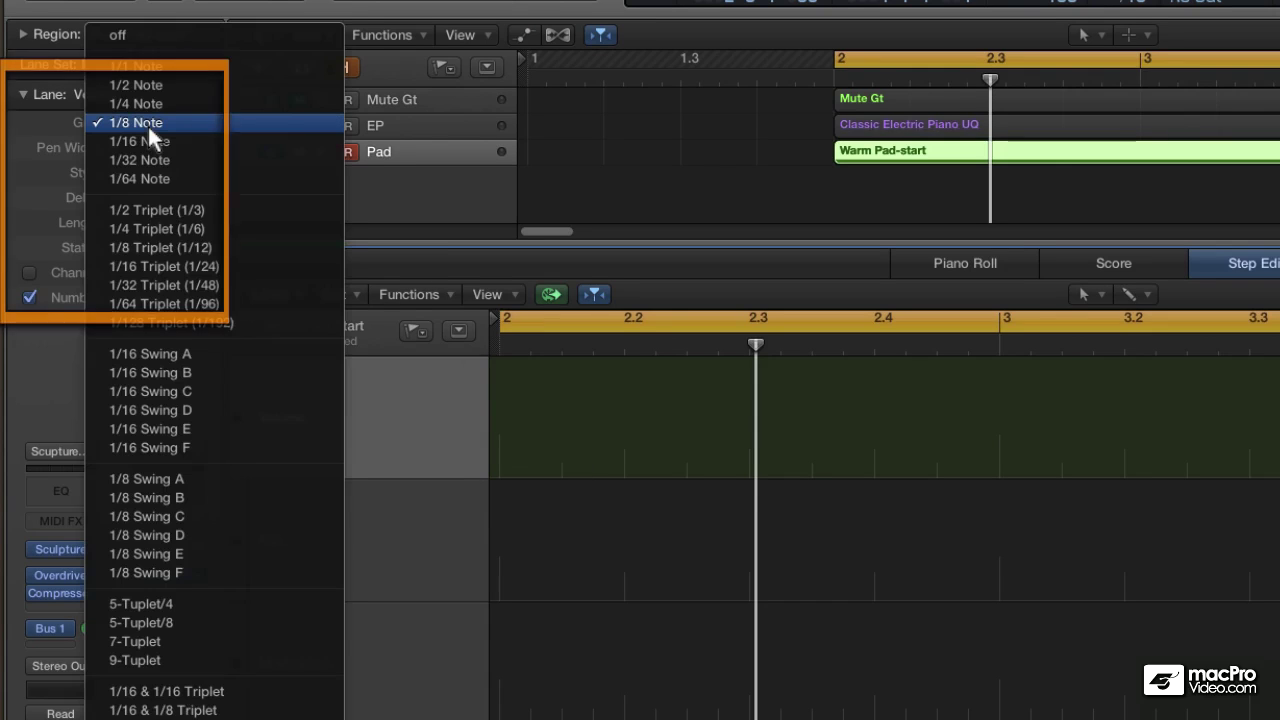
click(151, 141)
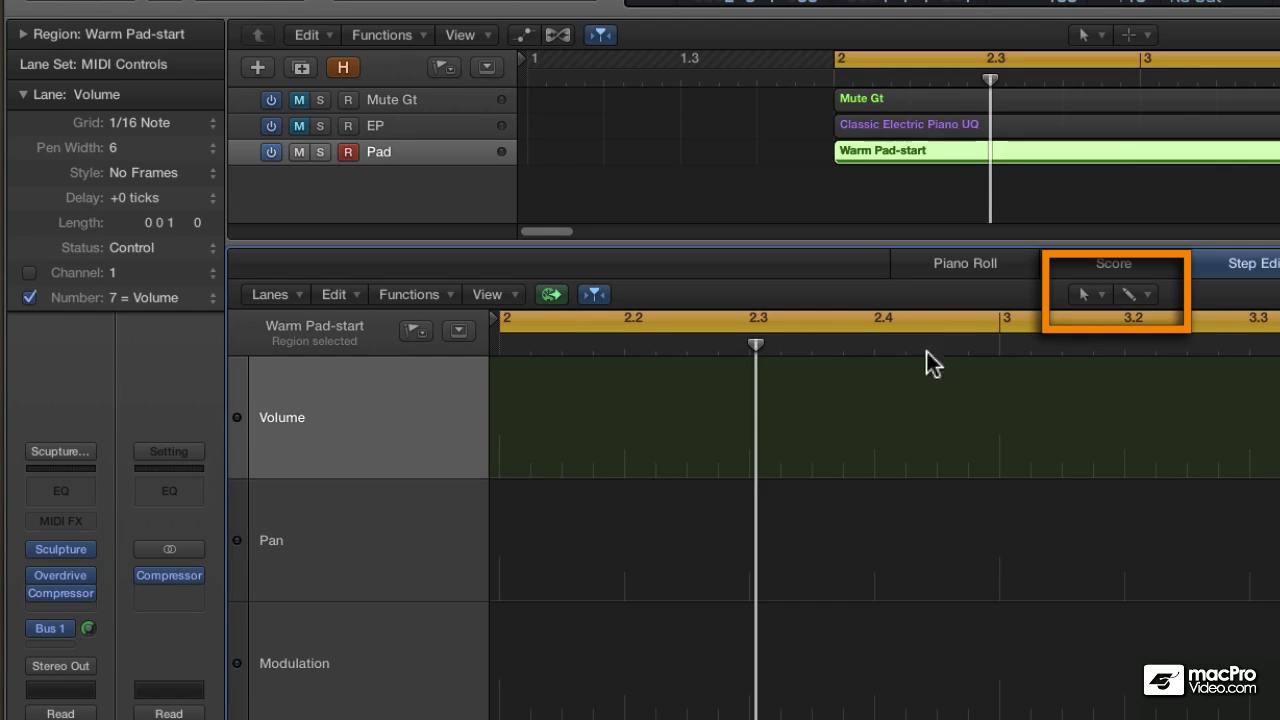
Step: Pencil a ramp of 1/16 volume events across bar 2, then delete one step
key(super)
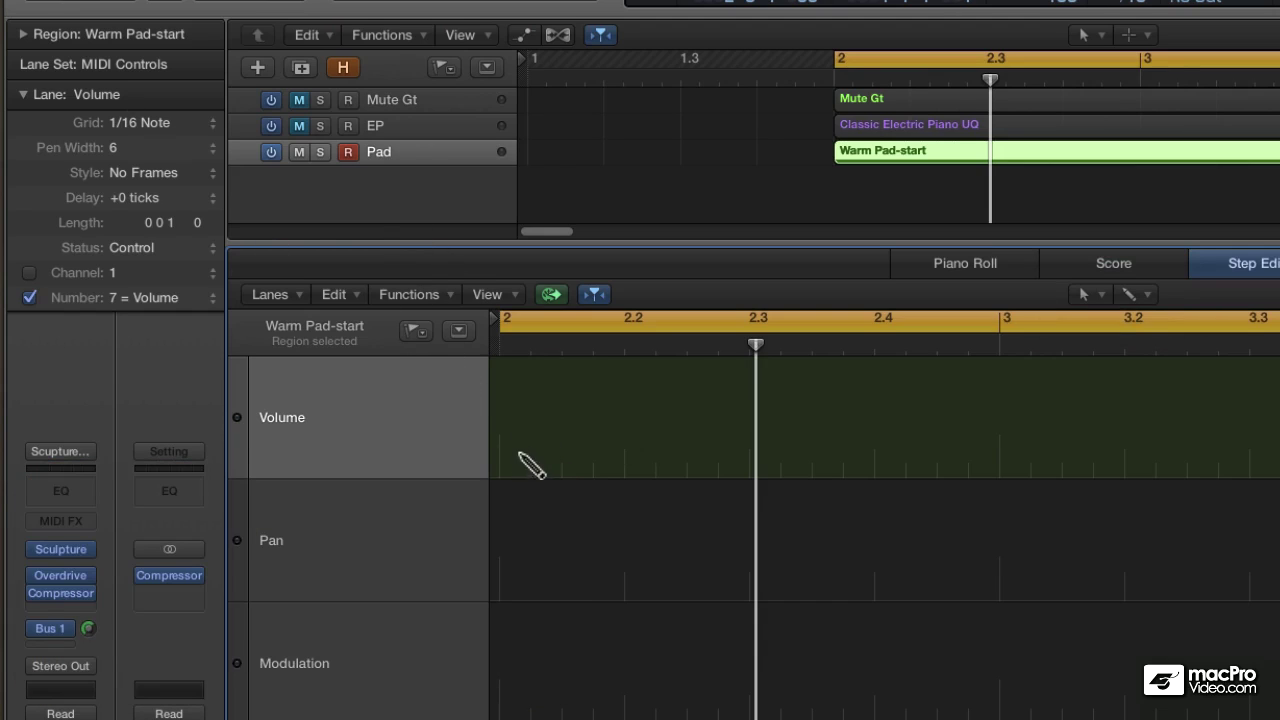
mouse_move(522, 470)
mouse_down()
mouse_move(816, 411)
mouse_move(909, 413)
mouse_move(971, 440)
mouse_move(895, 416)
mouse_move(796, 418)
mouse_move(671, 451)
mouse_move(703, 403)
mouse_move(747, 398)
mouse_move(903, 452)
mouse_move(951, 389)
mouse_move(891, 418)
mouse_move(666, 384)
mouse_move(626, 409)
mouse_move(540, 415)
mouse_move(566, 376)
mouse_move(720, 431)
mouse_move(866, 400)
mouse_up()
click(824, 430)
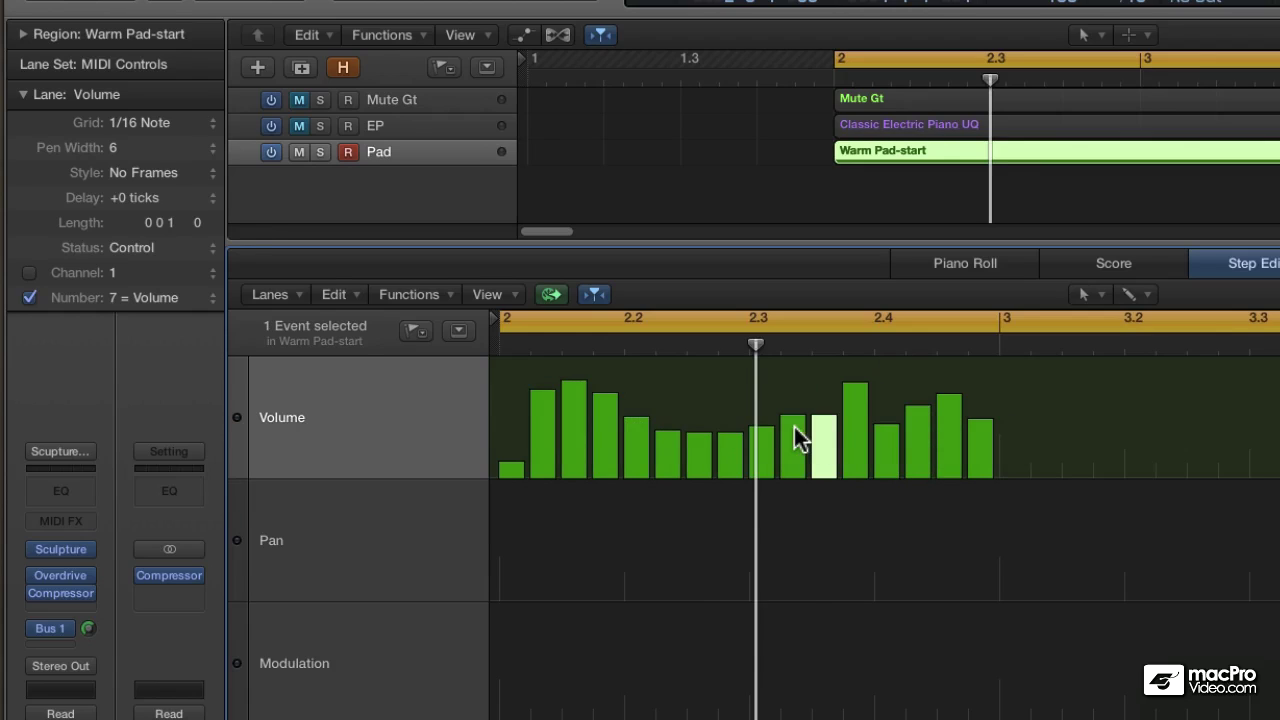
click(794, 430)
key(Delete)
Step: Redraw the later volume bars lower, around 53, and select the drawn bars
click(966, 426)
mouse_move(963, 426)
mouse_down()
mouse_move(1077, 427)
mouse_move(941, 391)
mouse_move(805, 384)
mouse_move(811, 405)
mouse_move(971, 421)
mouse_move(891, 433)
mouse_move(747, 393)
mouse_move(699, 417)
mouse_move(629, 389)
mouse_move(601, 410)
mouse_up()
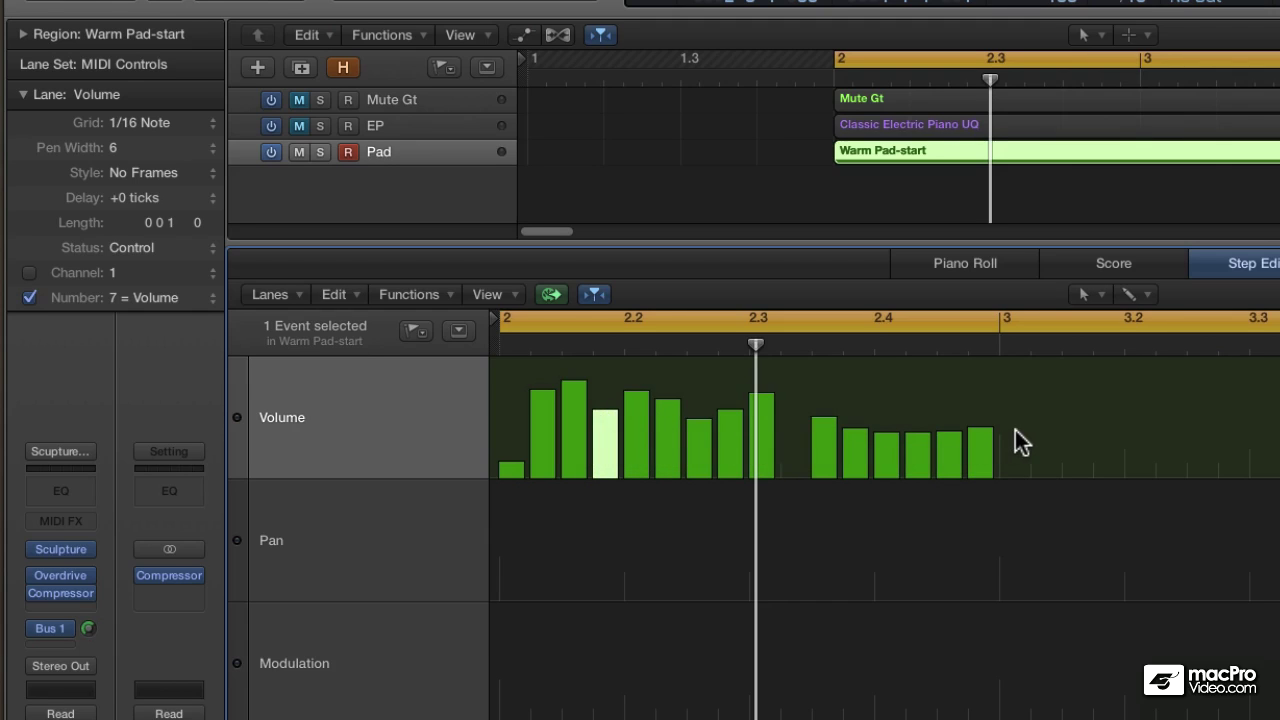
drag(1019, 432, 508, 457)
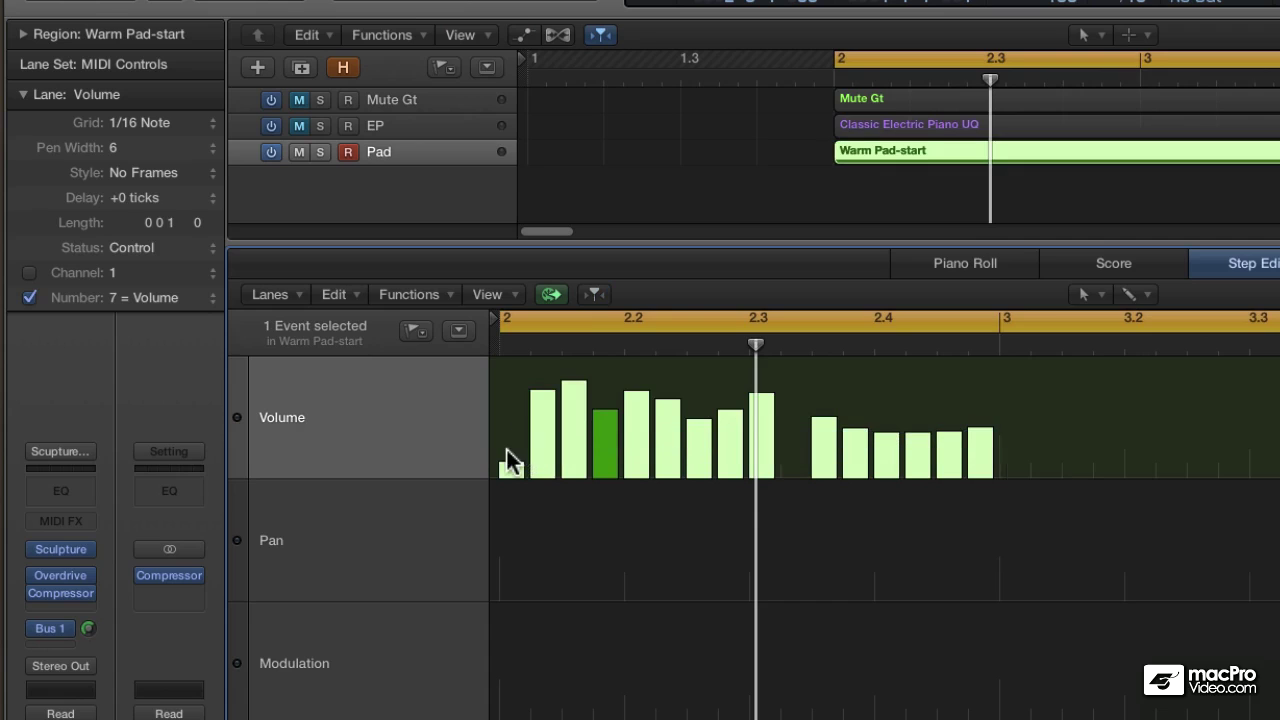
Step: Delete the selected bars and draw new 1/32-note volume bars at the start of bar 2
key(Delete)
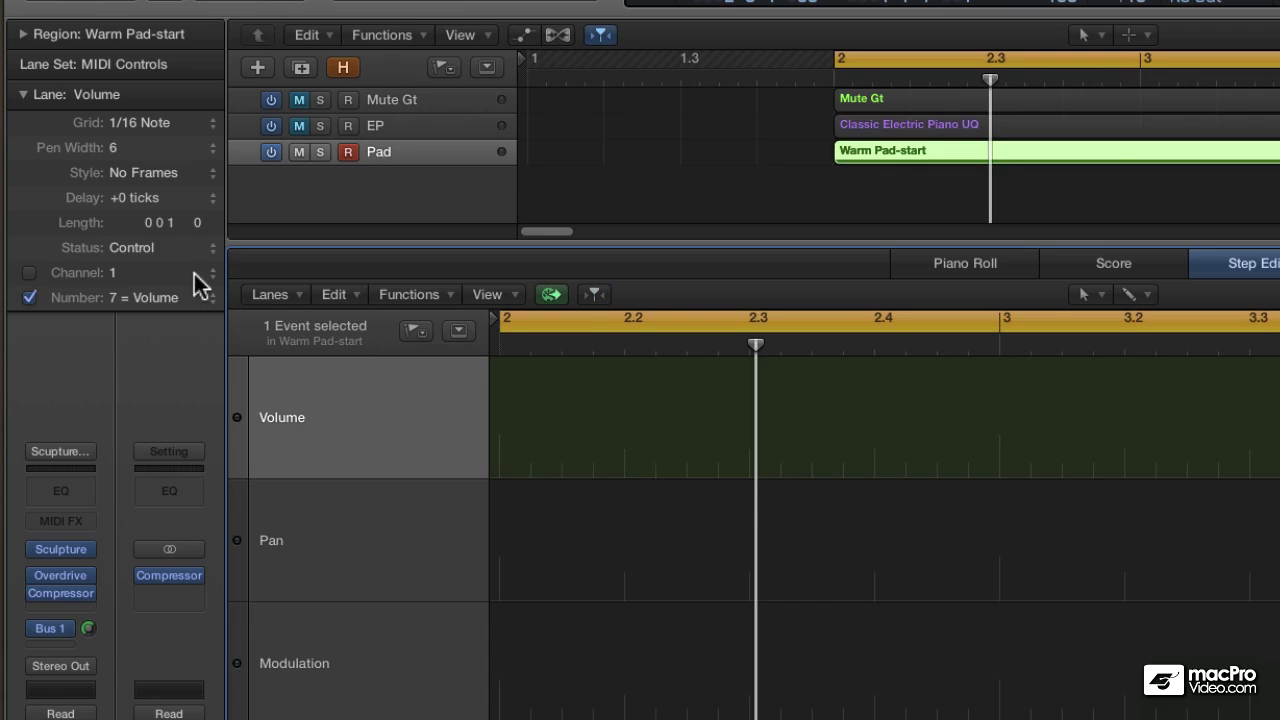
click(150, 124)
key(Down)
key(Return)
drag(533, 440, 618, 422)
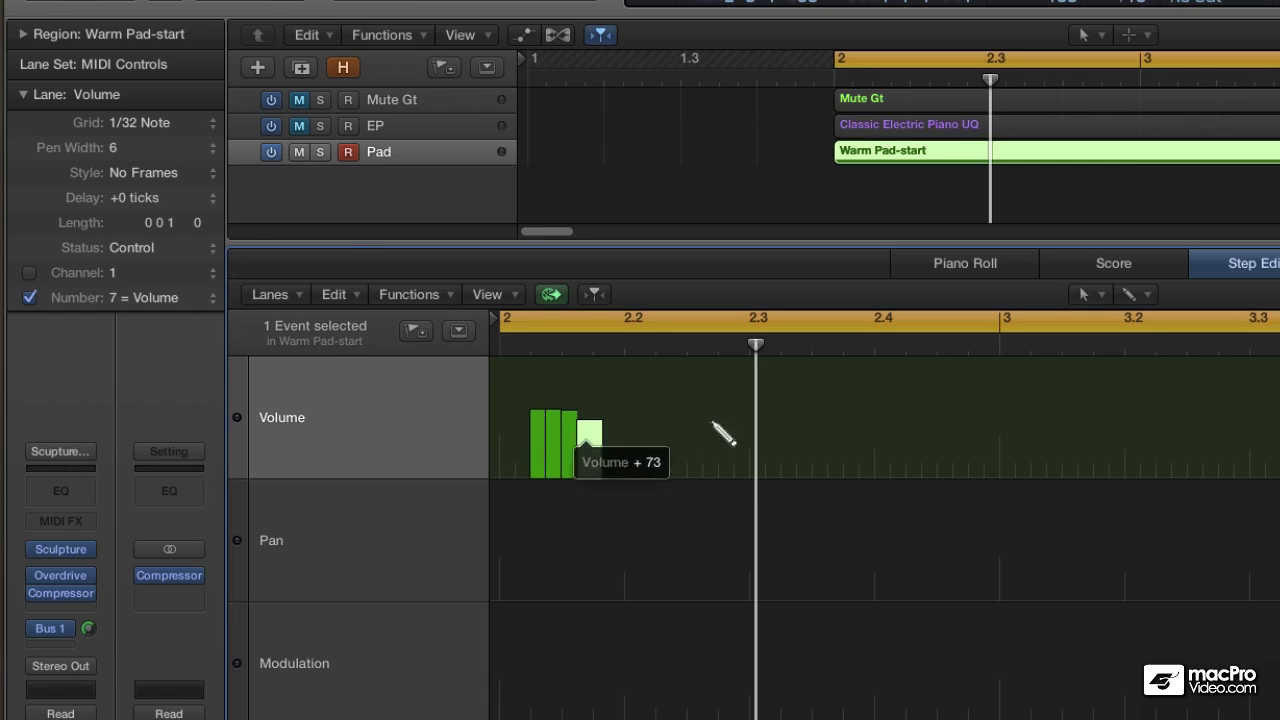
Step: Return the grid to 1/16 Note and draw three more Volume steps after the first group
click(139, 124)
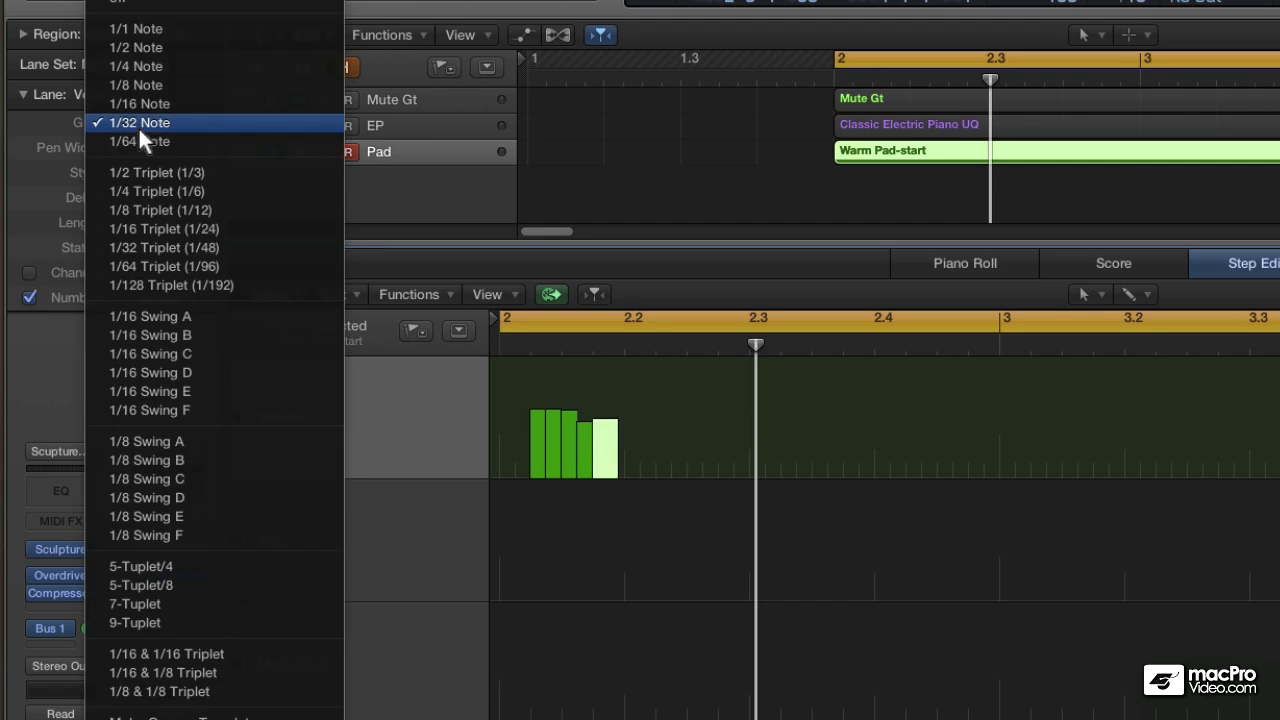
key(Up)
key(Return)
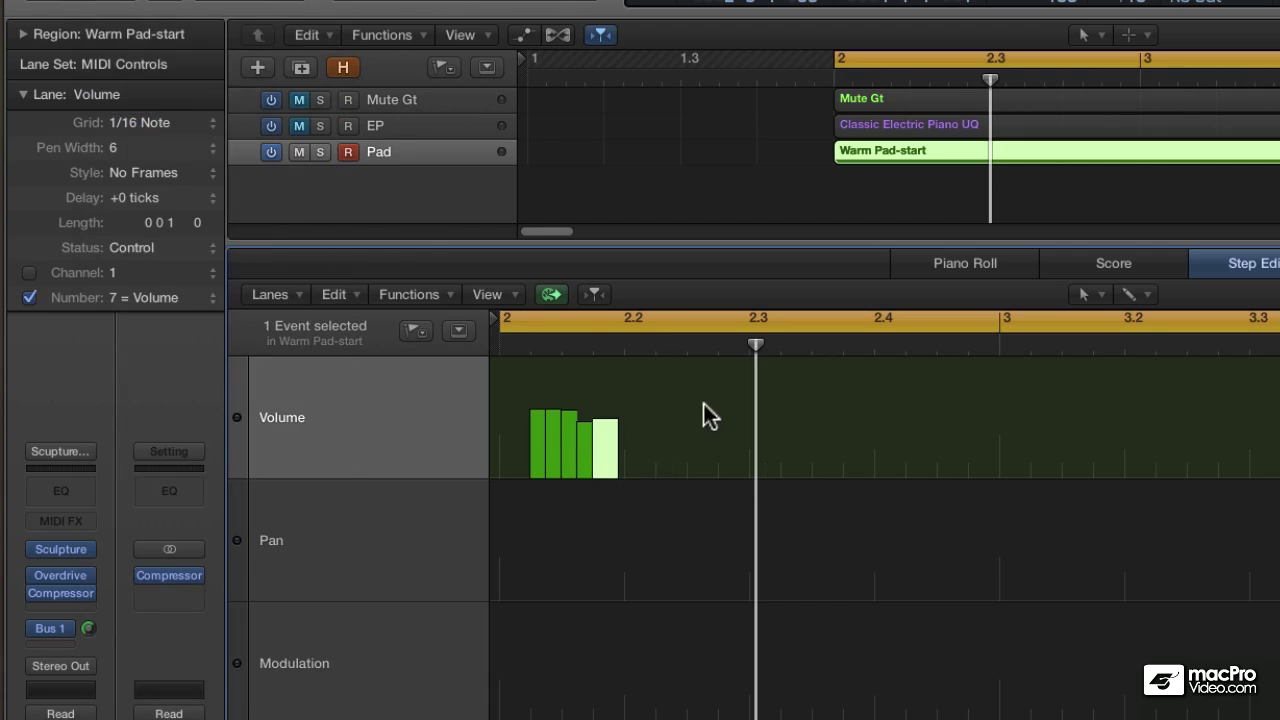
mouse_move(658, 424)
mouse_down()
mouse_move(752, 416)
mouse_move(766, 428)
mouse_up()
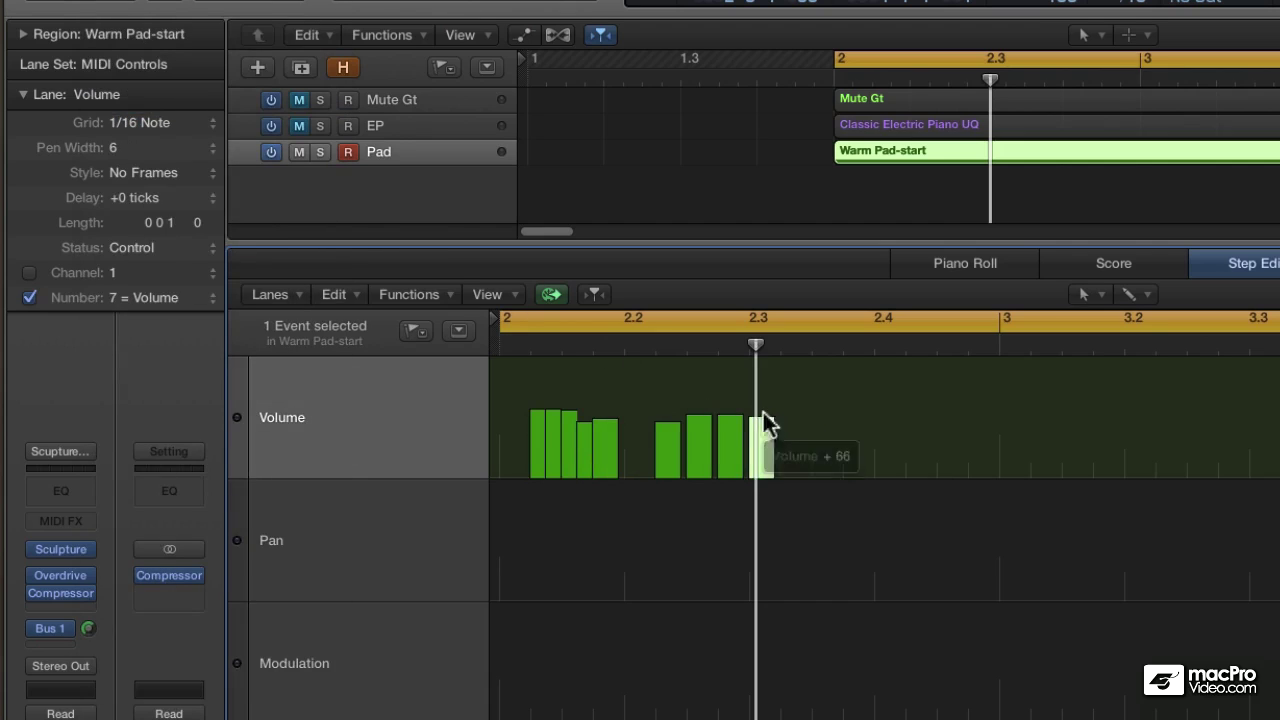
click(146, 120)
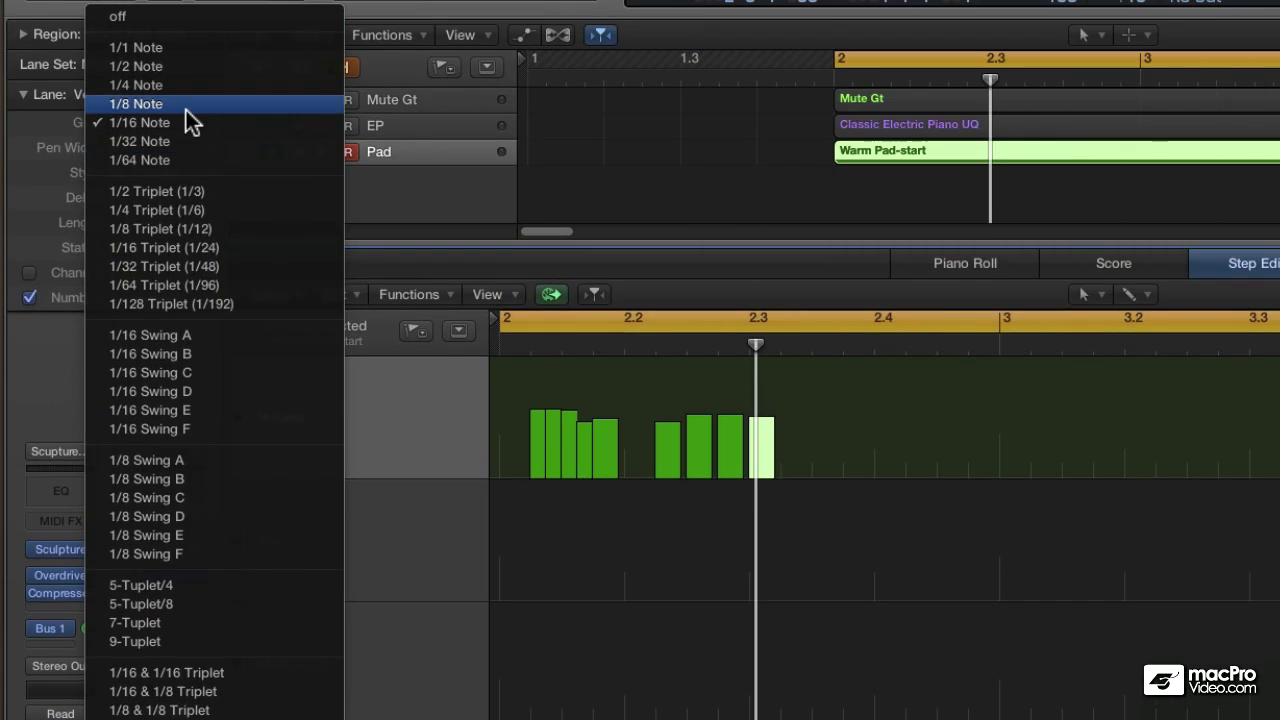
Step: Set the Volume lane grid to 1/8 Note and delete every Volume event, emptying the lane
click(186, 105)
drag(823, 443, 514, 449)
key(Delete)
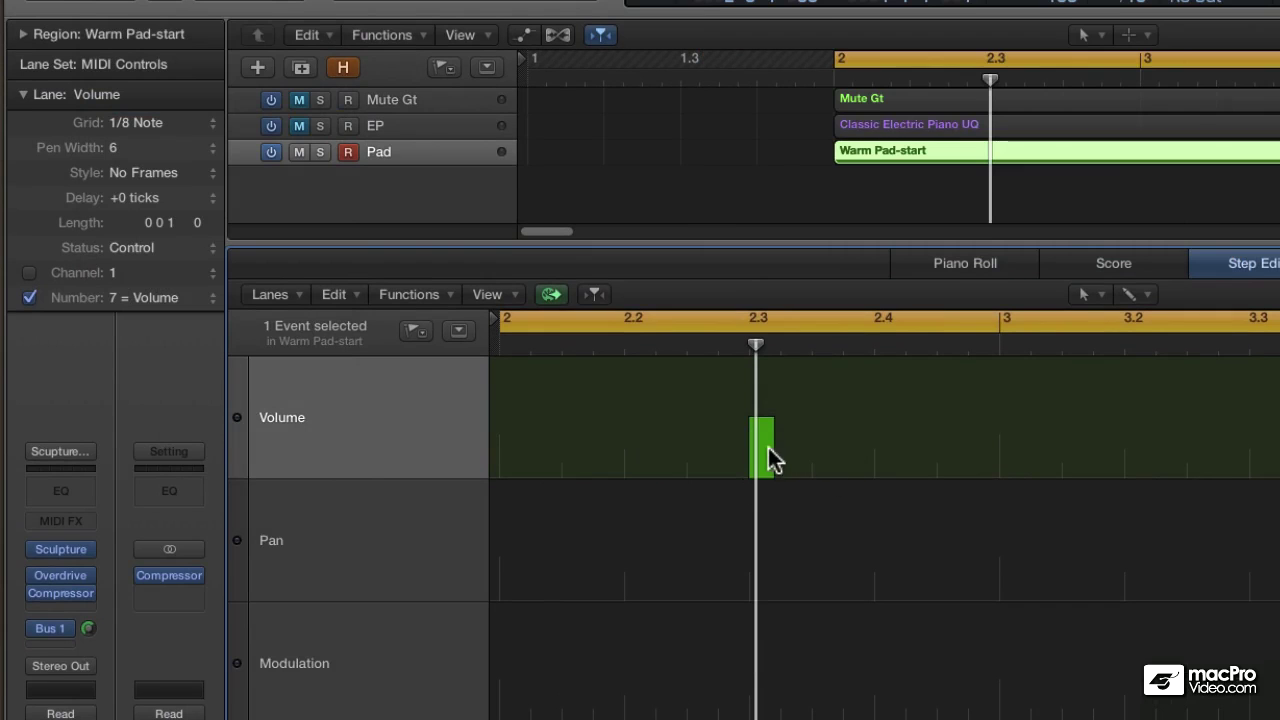
key(Delete)
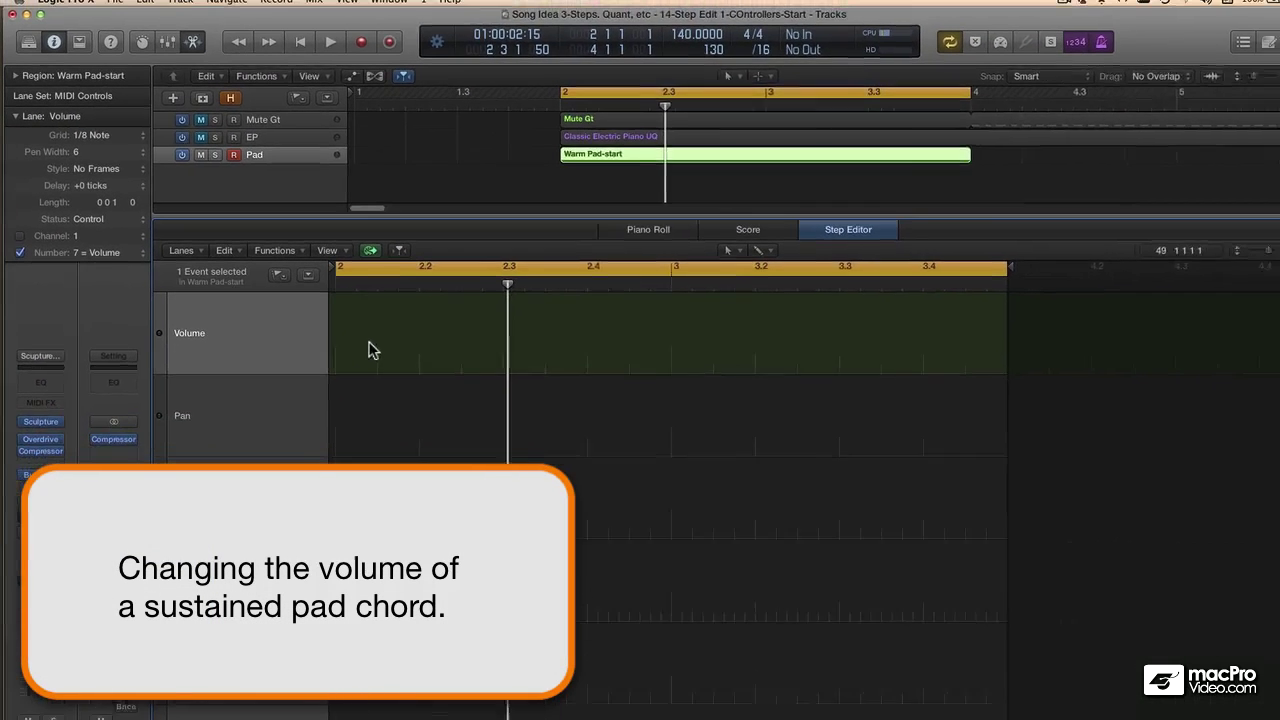
key(space)
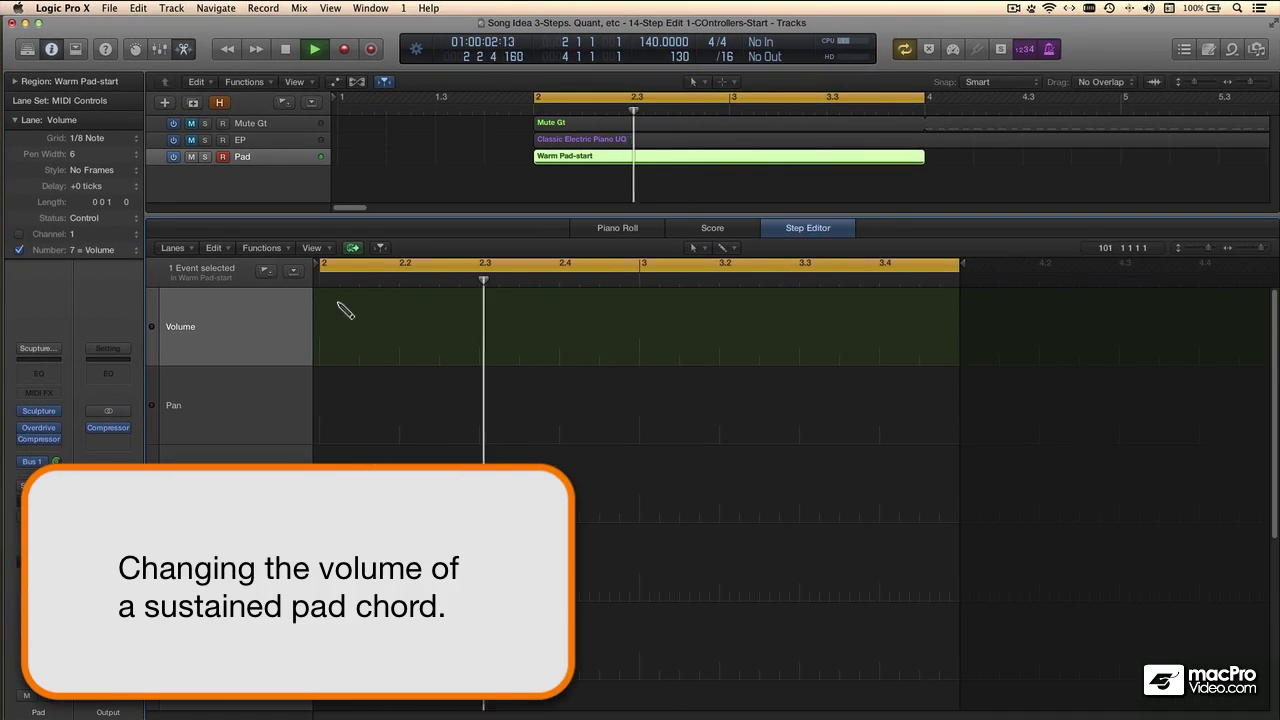
Step: During playback, draw alternating tall and short 1/8-note Volume steps across bar 2
click(337, 296)
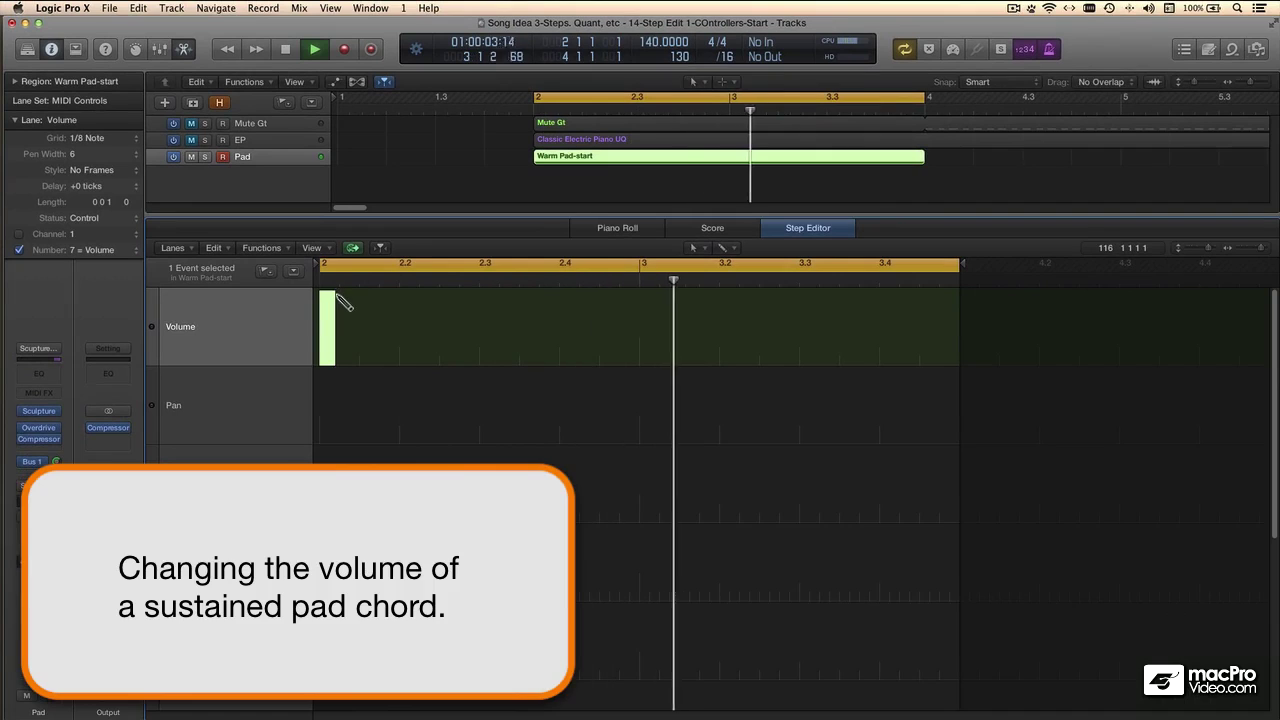
click(367, 354)
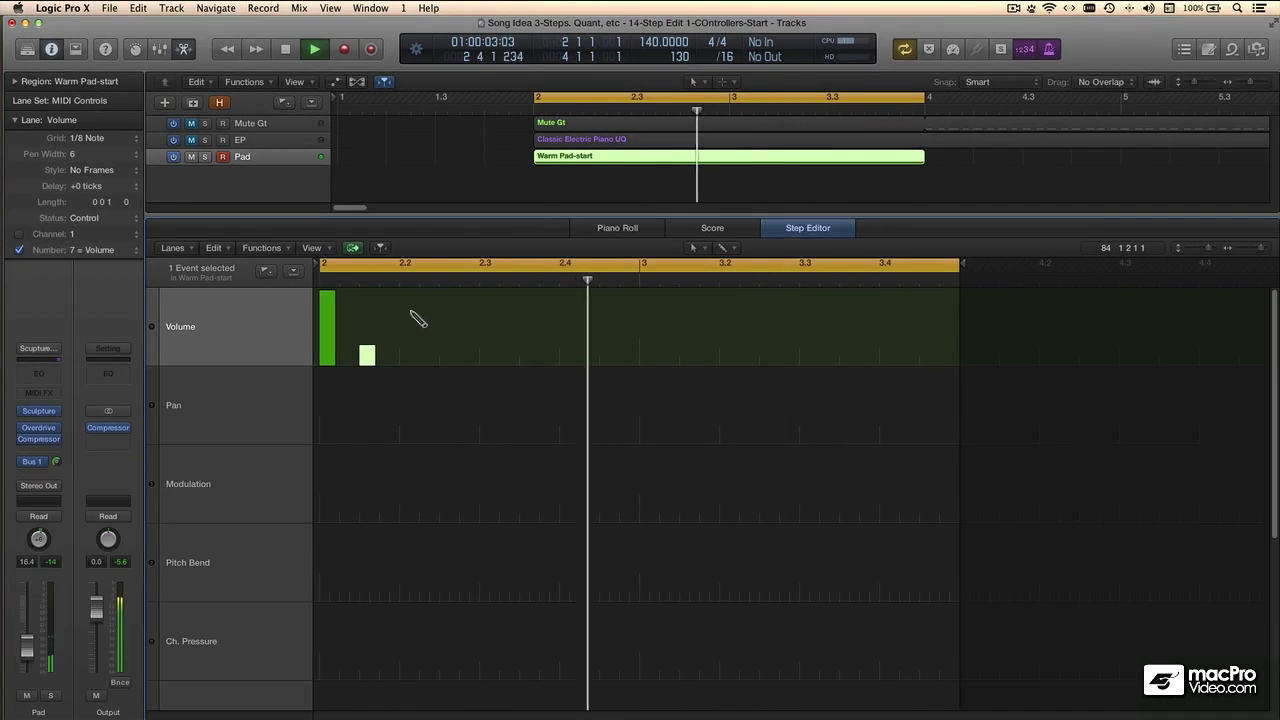
click(407, 302)
click(447, 344)
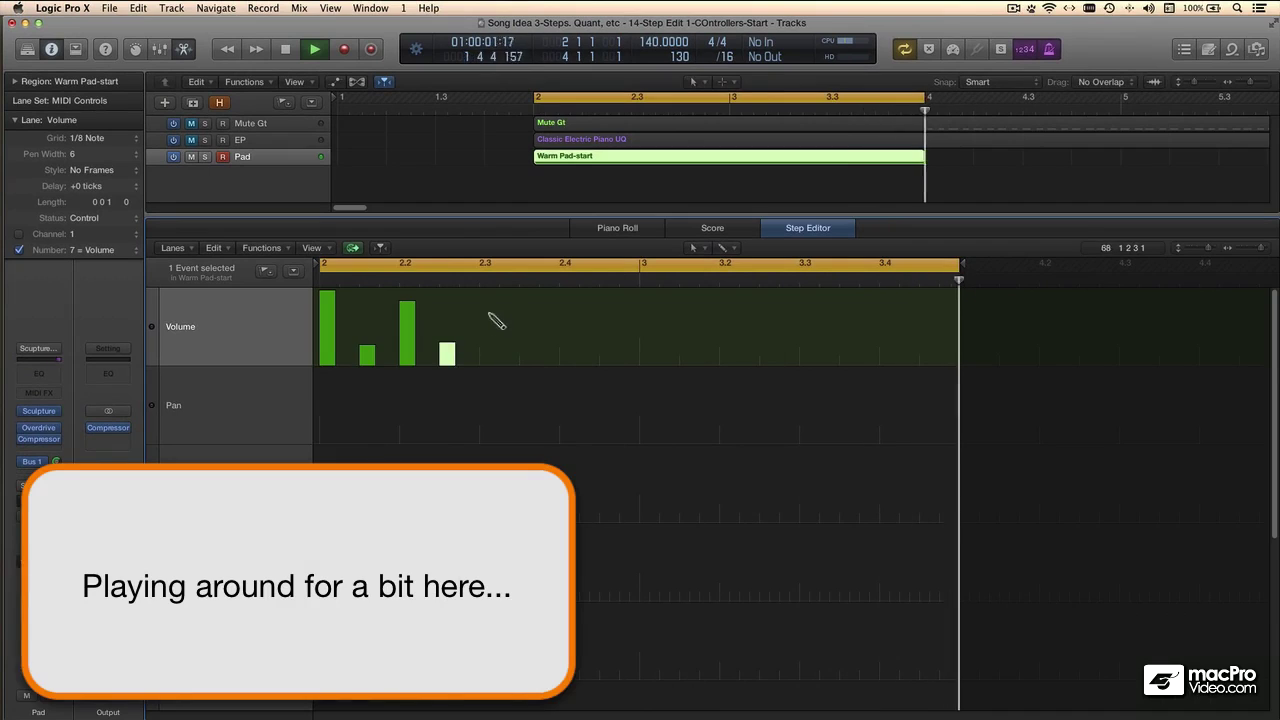
click(487, 293)
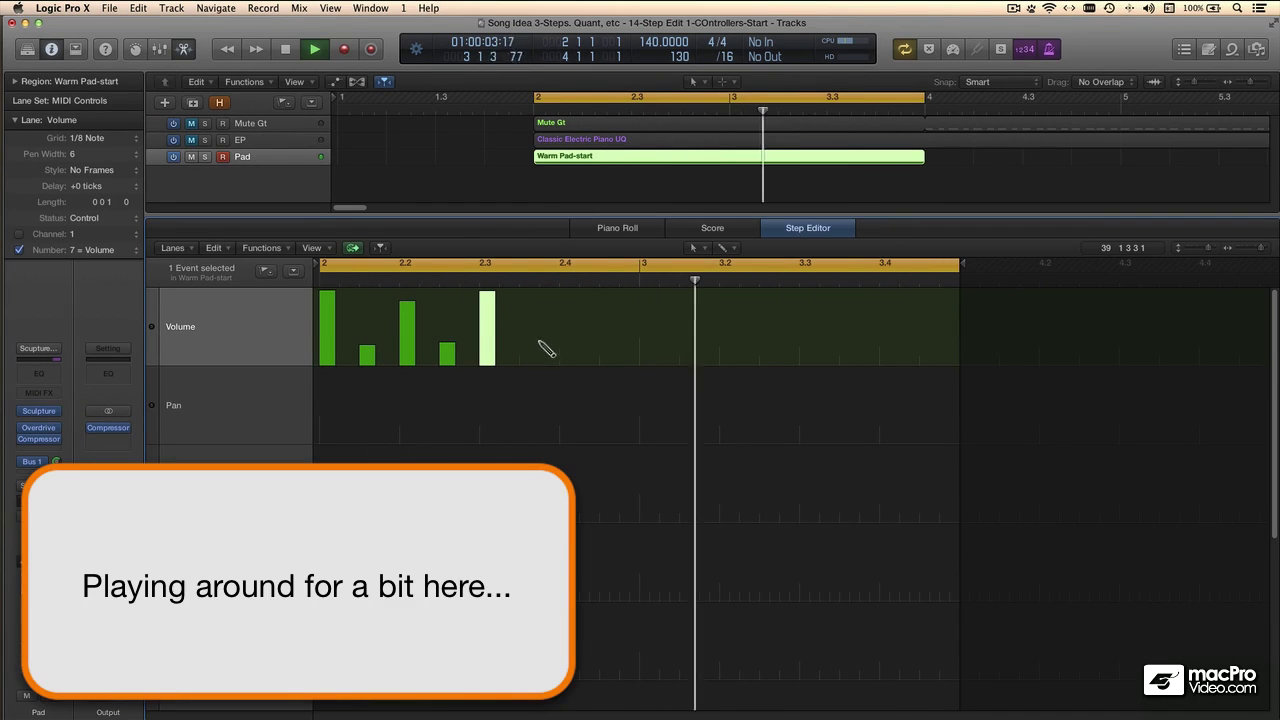
click(527, 336)
click(567, 308)
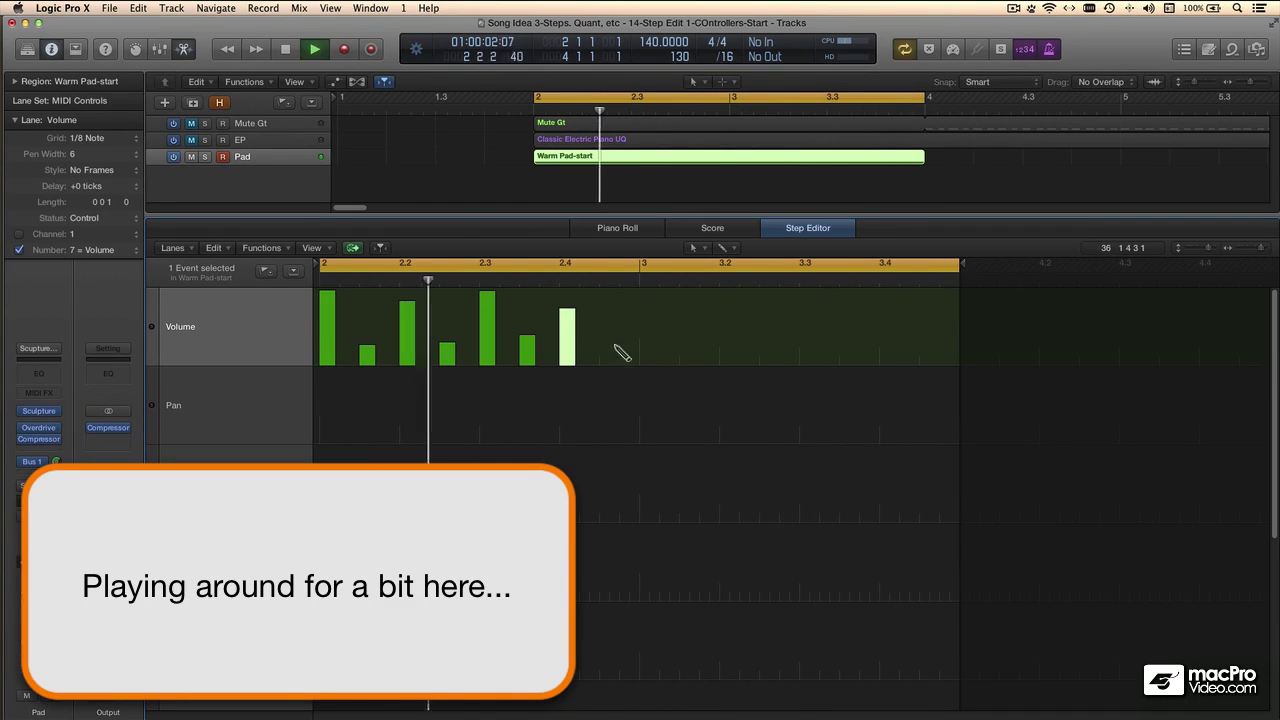
click(608, 354)
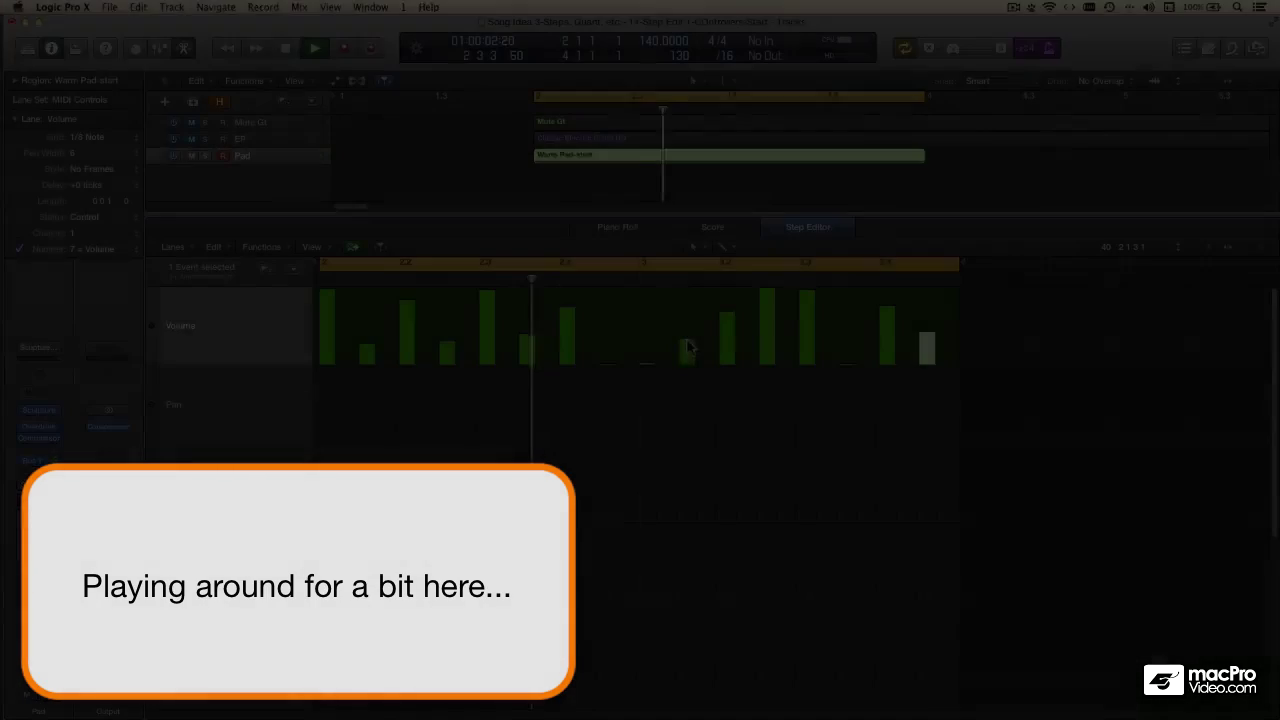
Step: Lower the Volume steps just after bar 3 and near 3.2, then stop playback
drag(688, 347, 685, 352)
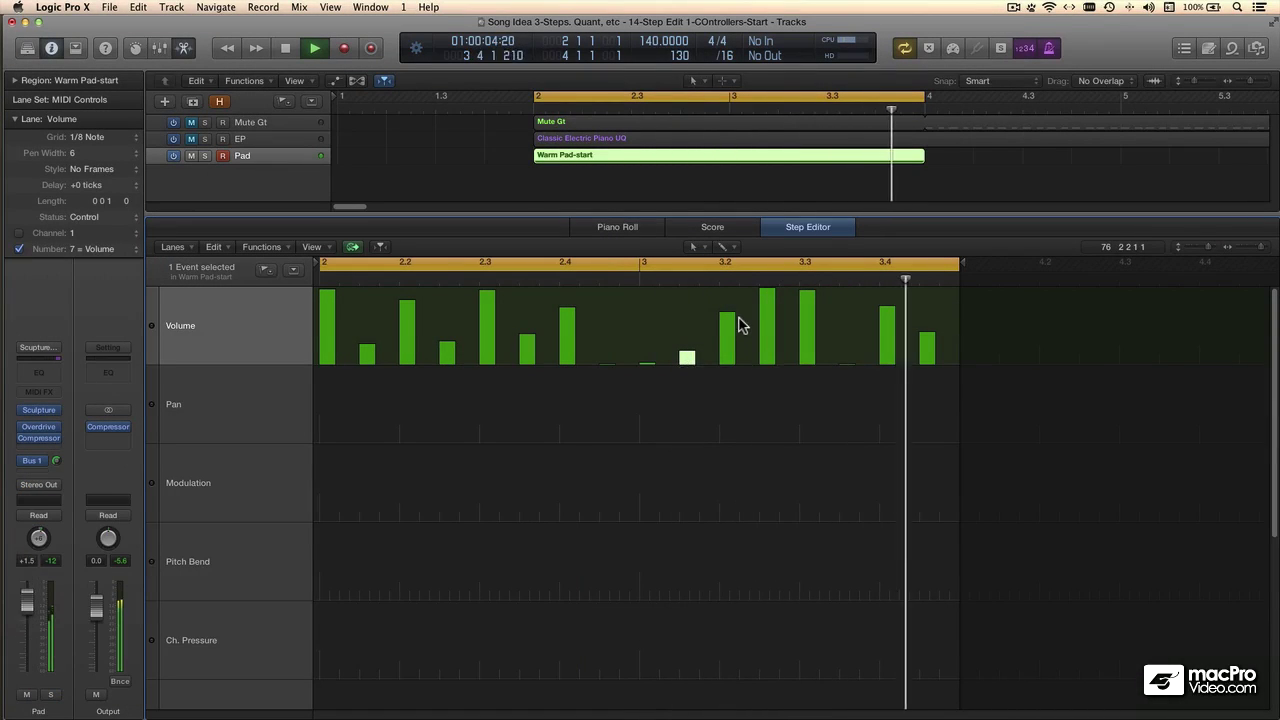
drag(738, 317, 736, 328)
click(768, 292)
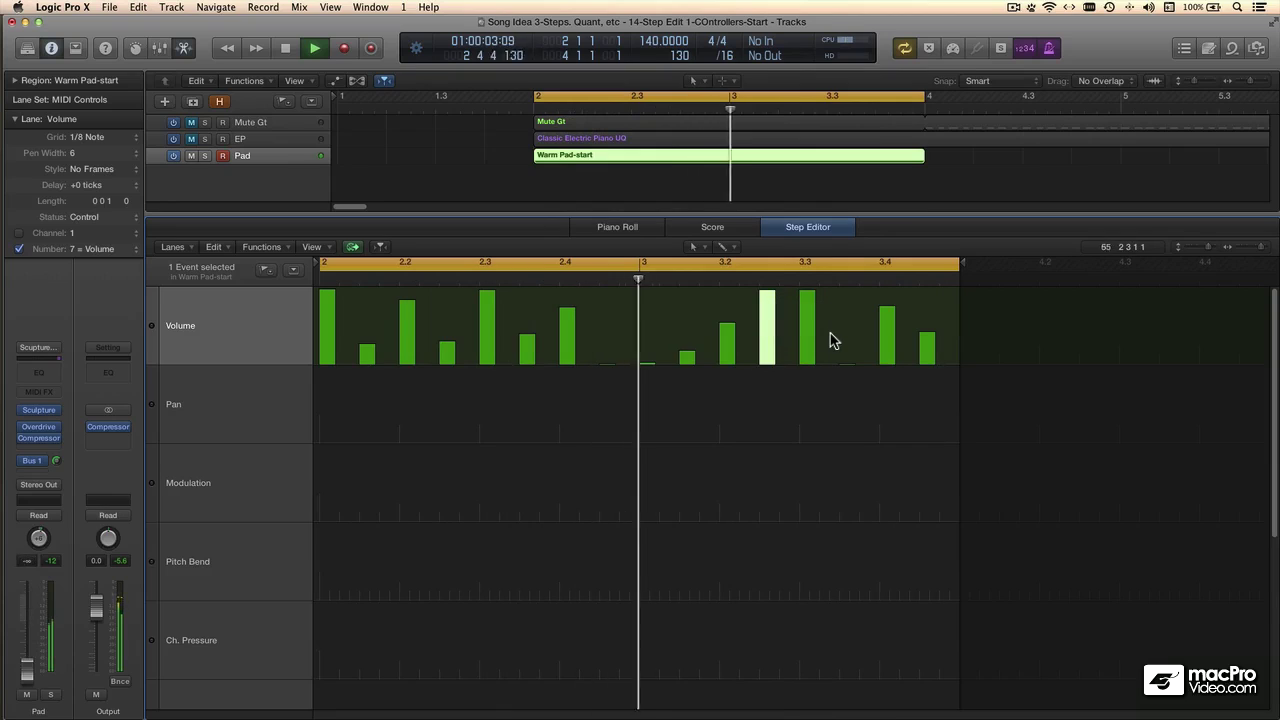
key(space)
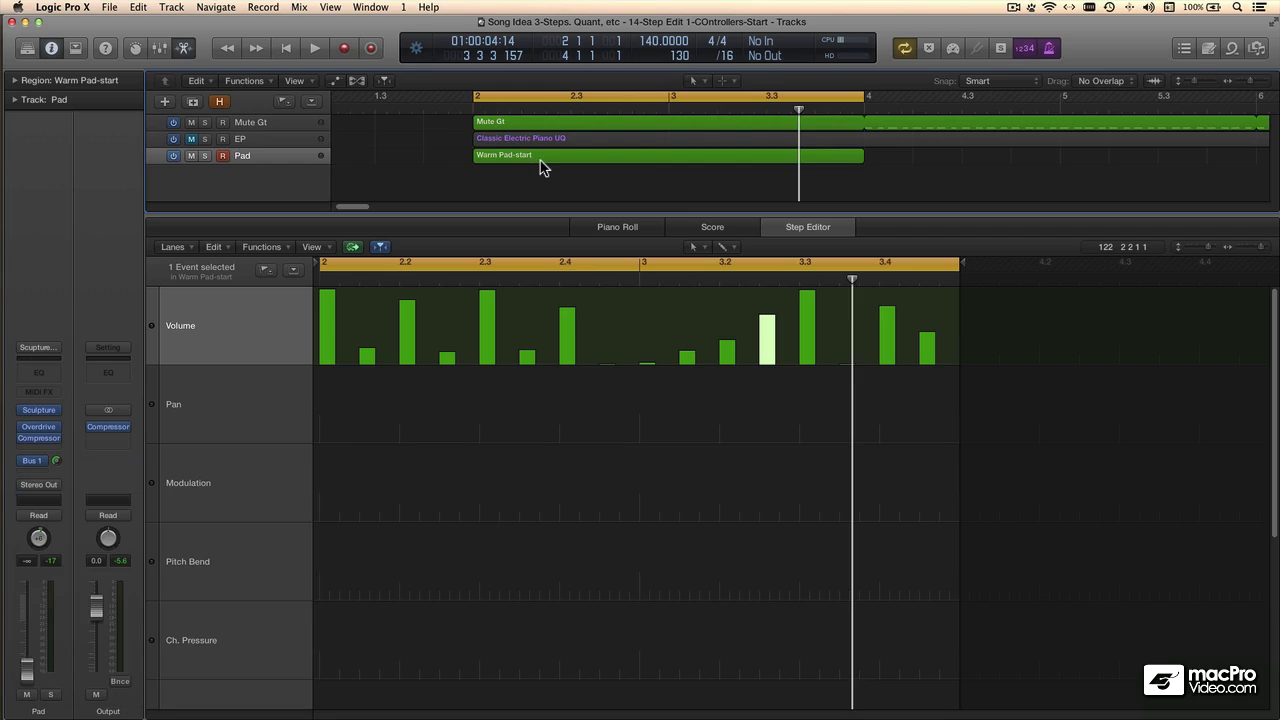
Step: Change the project tempo from 140 to 70 BPM and audition the Volume pattern at that speed
key(space)
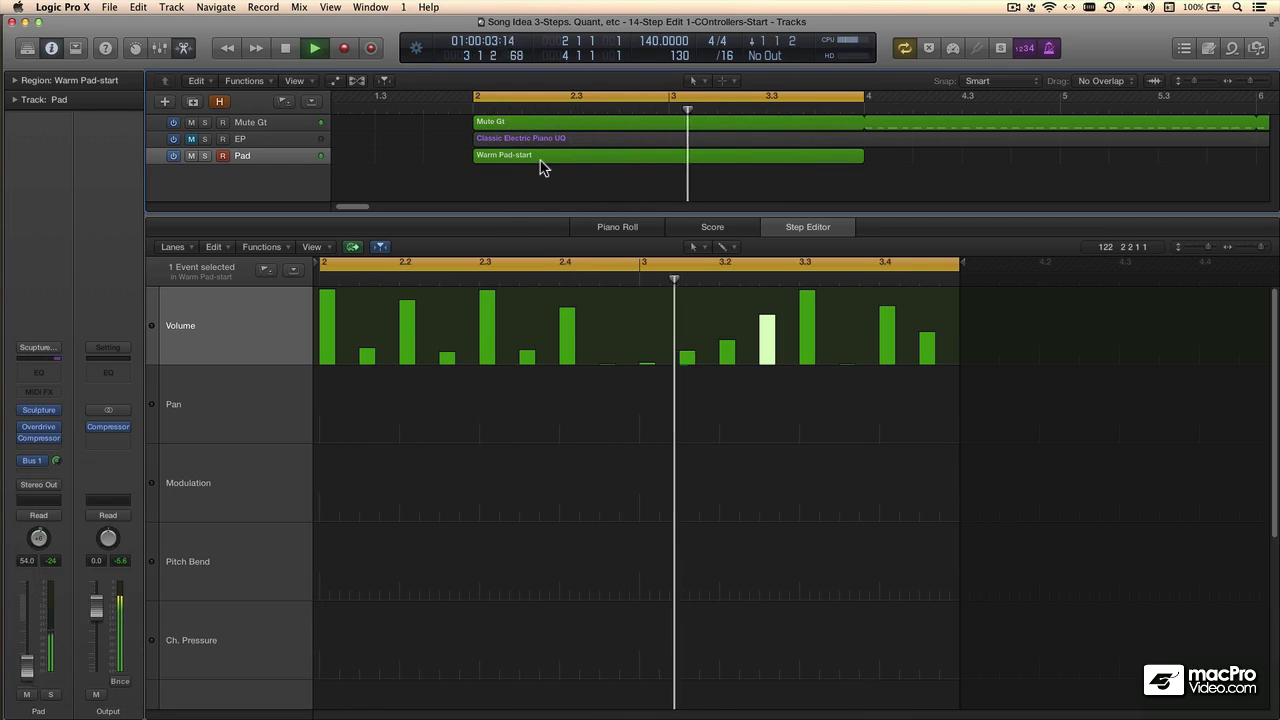
key(space)
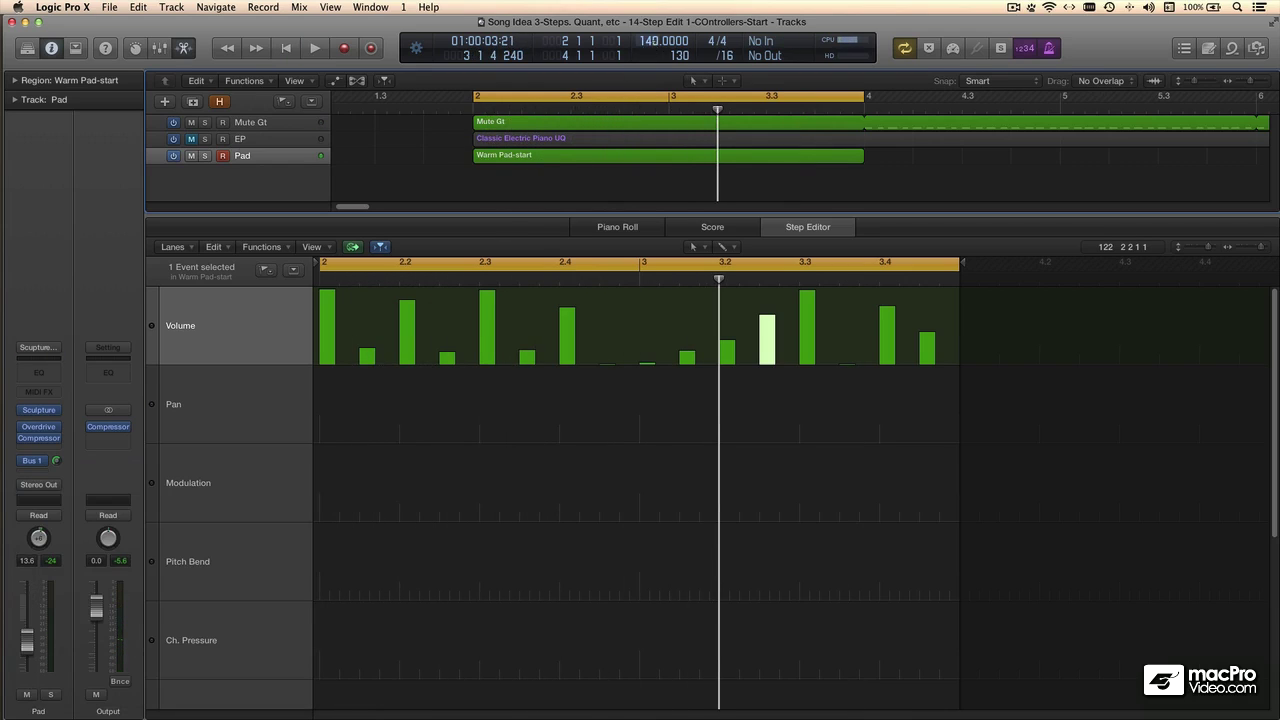
double_click(652, 42)
text(70)
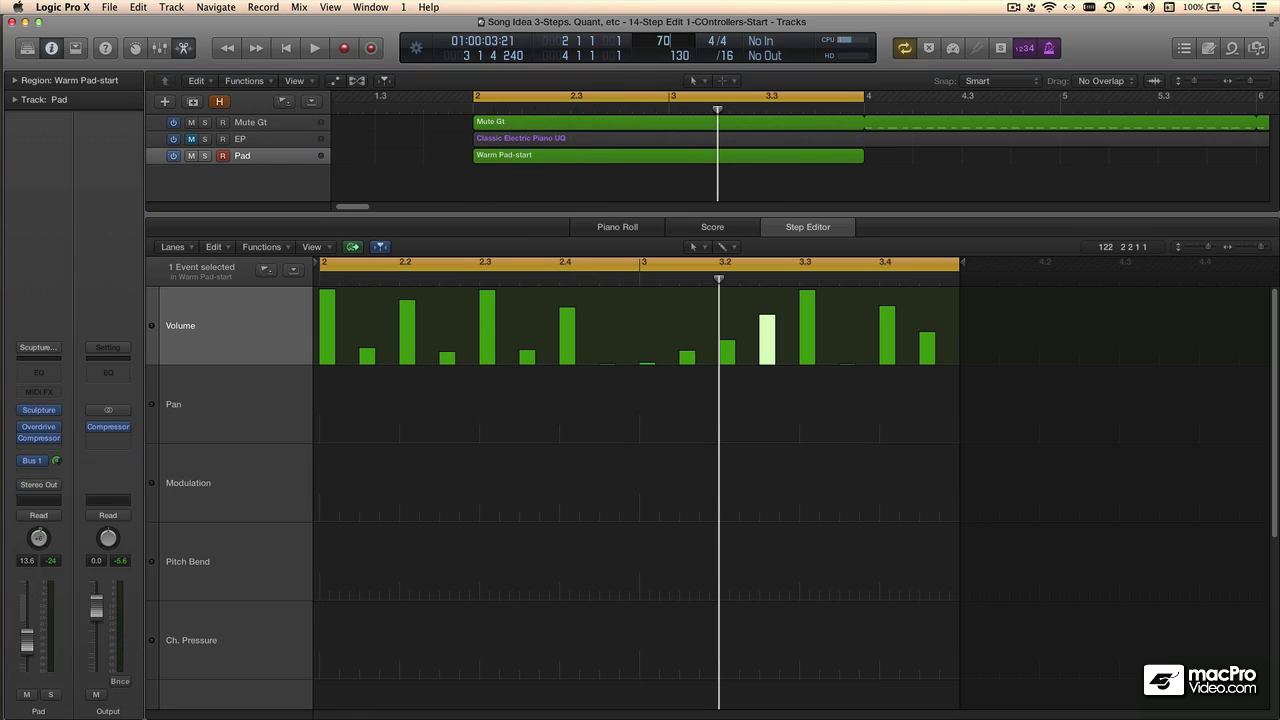
key(Return)
key(space)
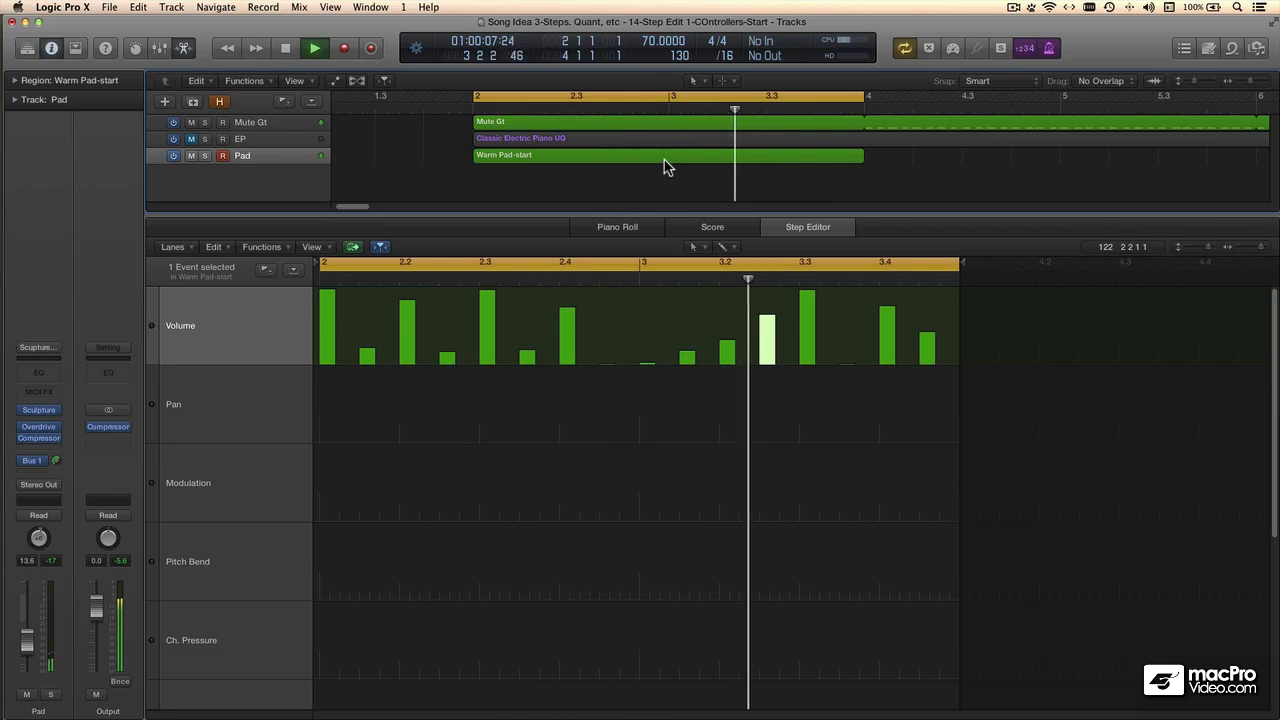
key(space)
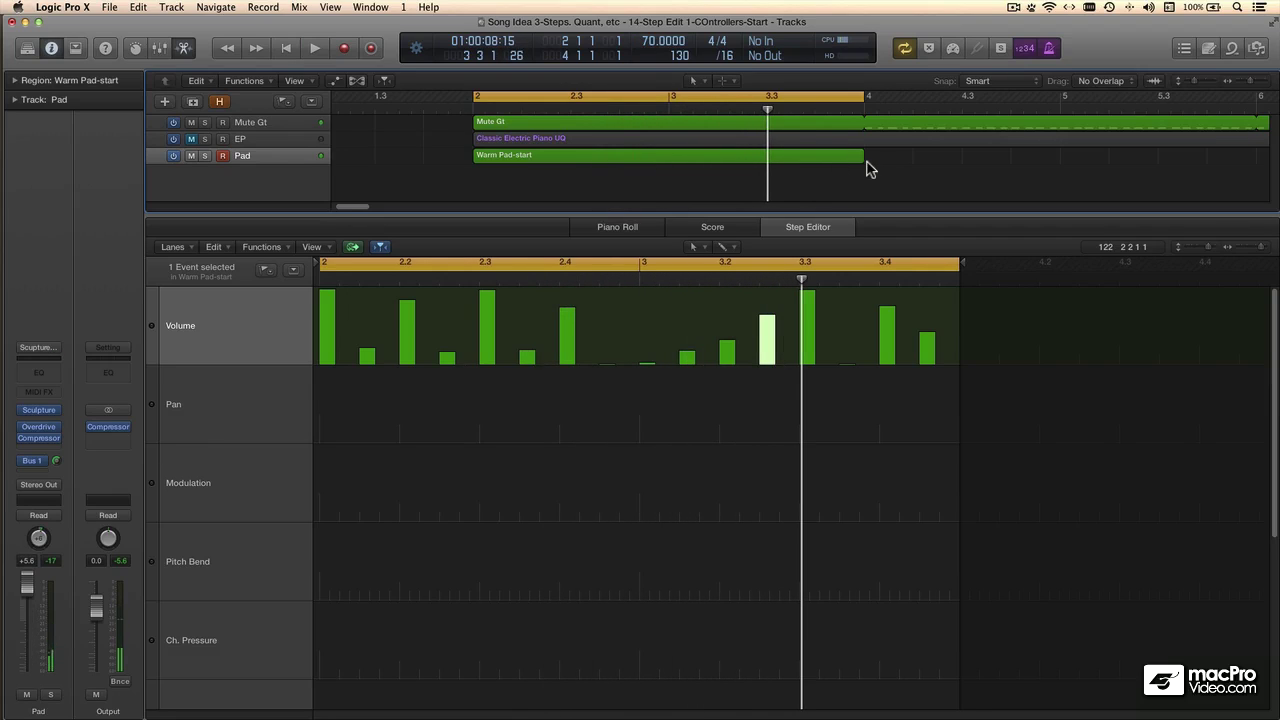
Step: Option-drag the Warm Pad-start region's end from bar 4 to bar 3, squeezing its Volume steps into 16ths
click(824, 338)
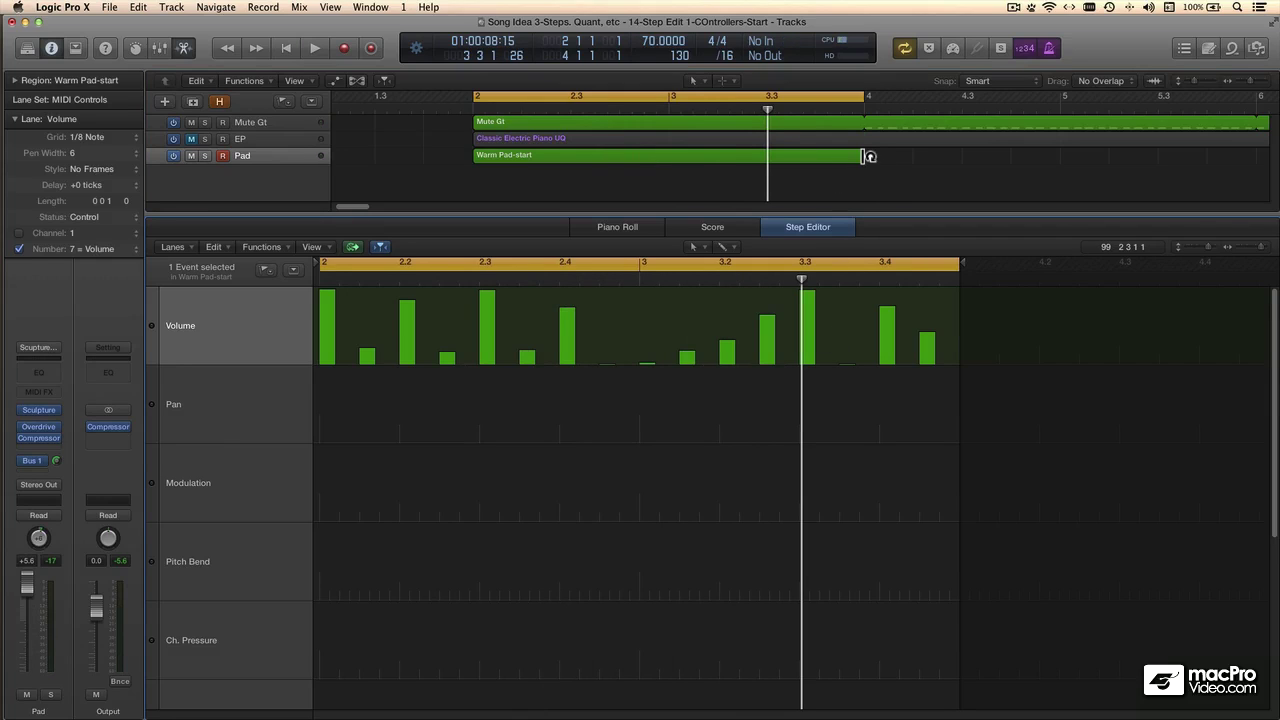
drag(862, 156, 609, 172)
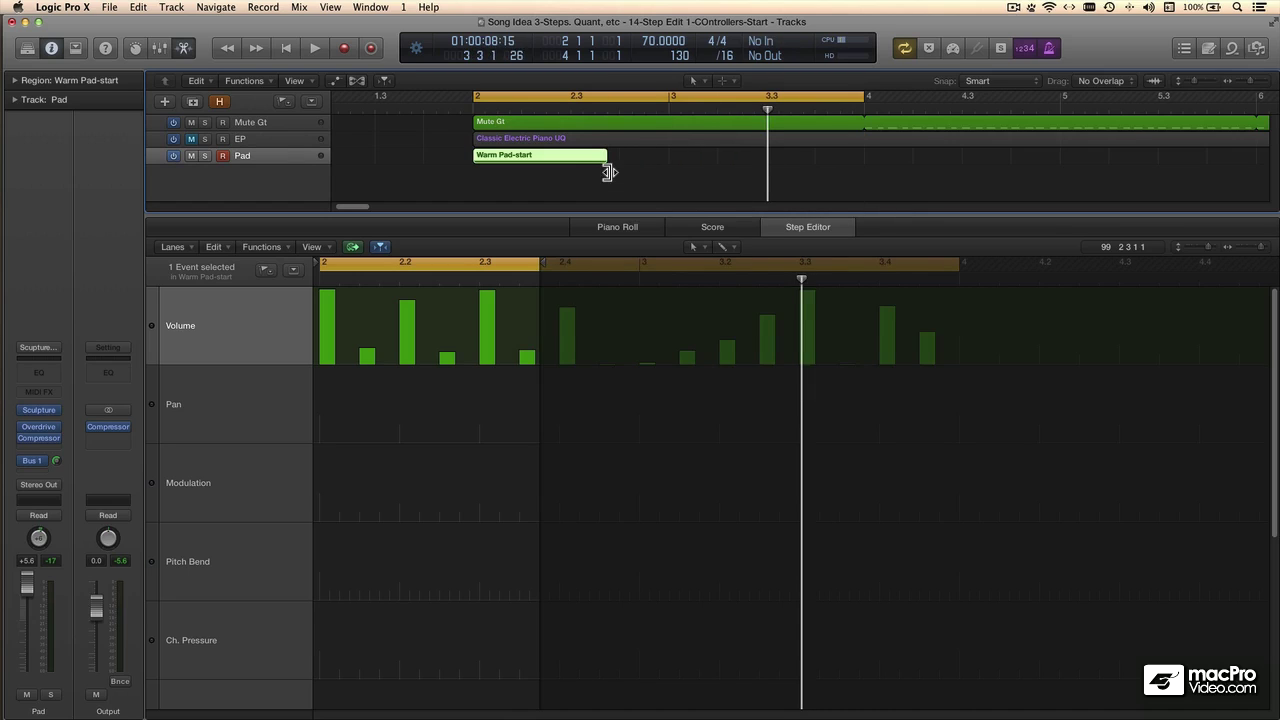
key(super+z)
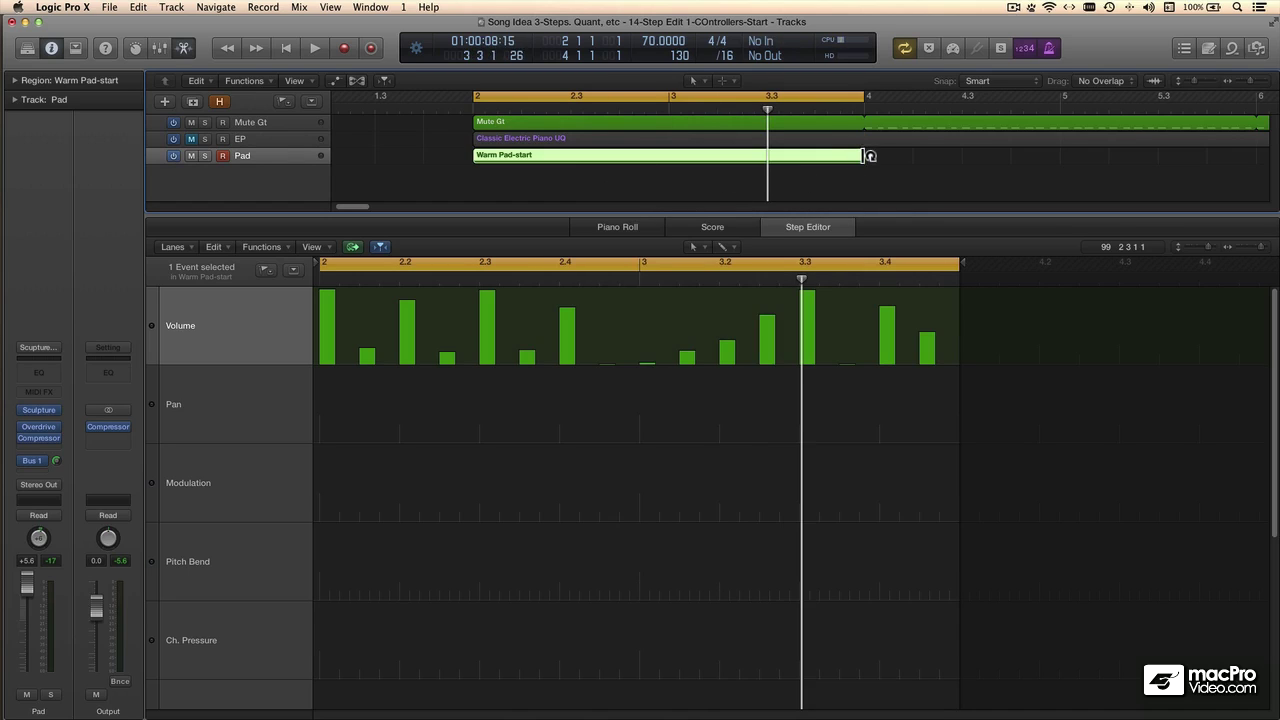
drag(859, 158, 669, 168)
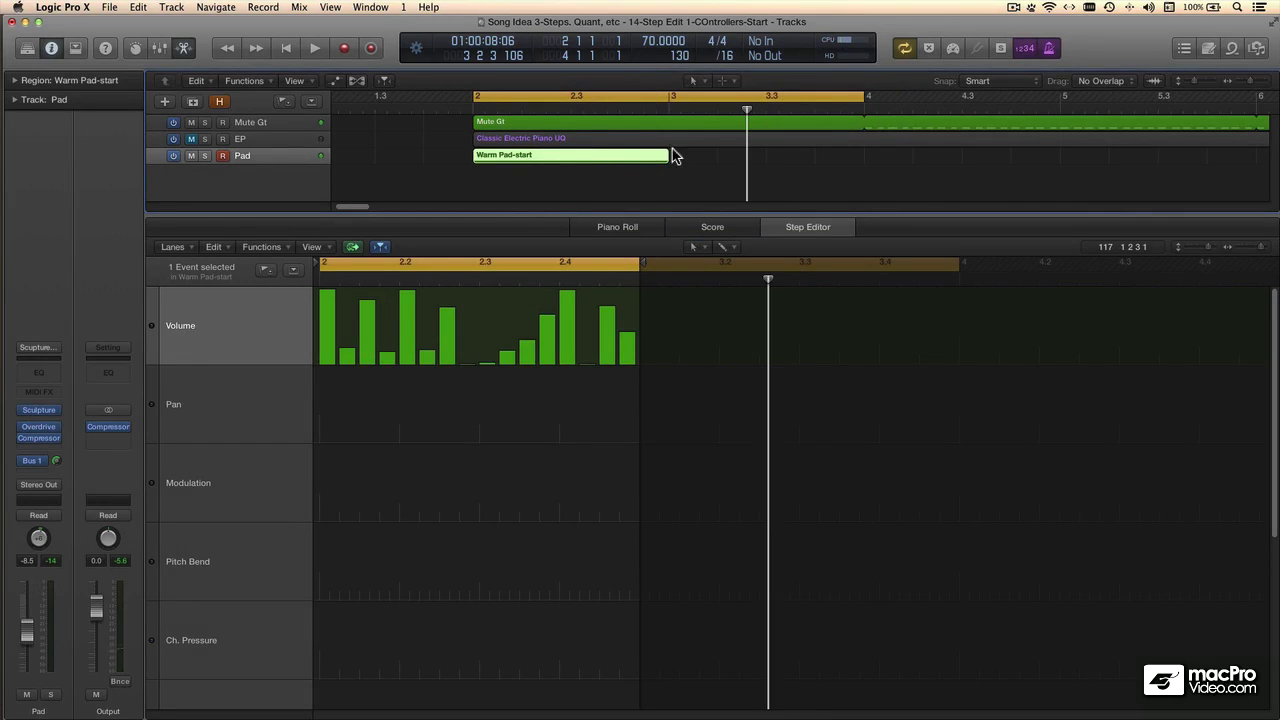
Step: Loop the shortened Warm Pad-start region out to bar 4 and play it back
drag(669, 149, 846, 171)
key(space)
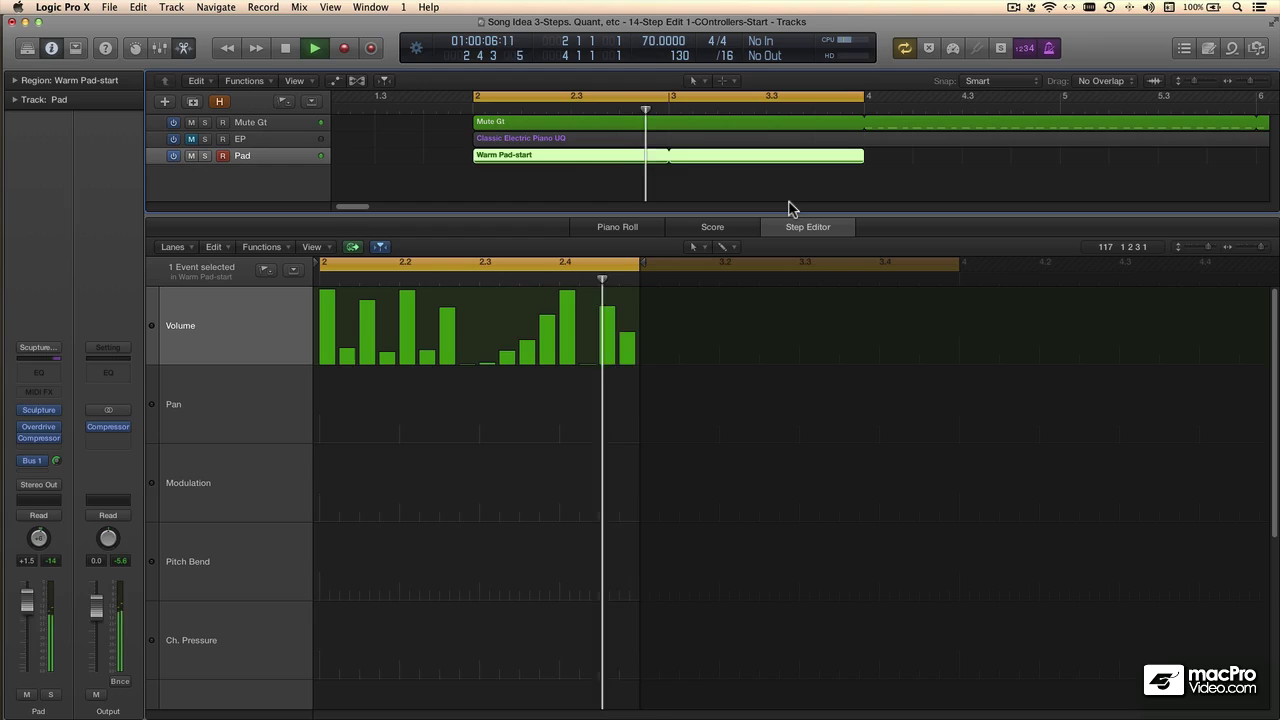
key(space)
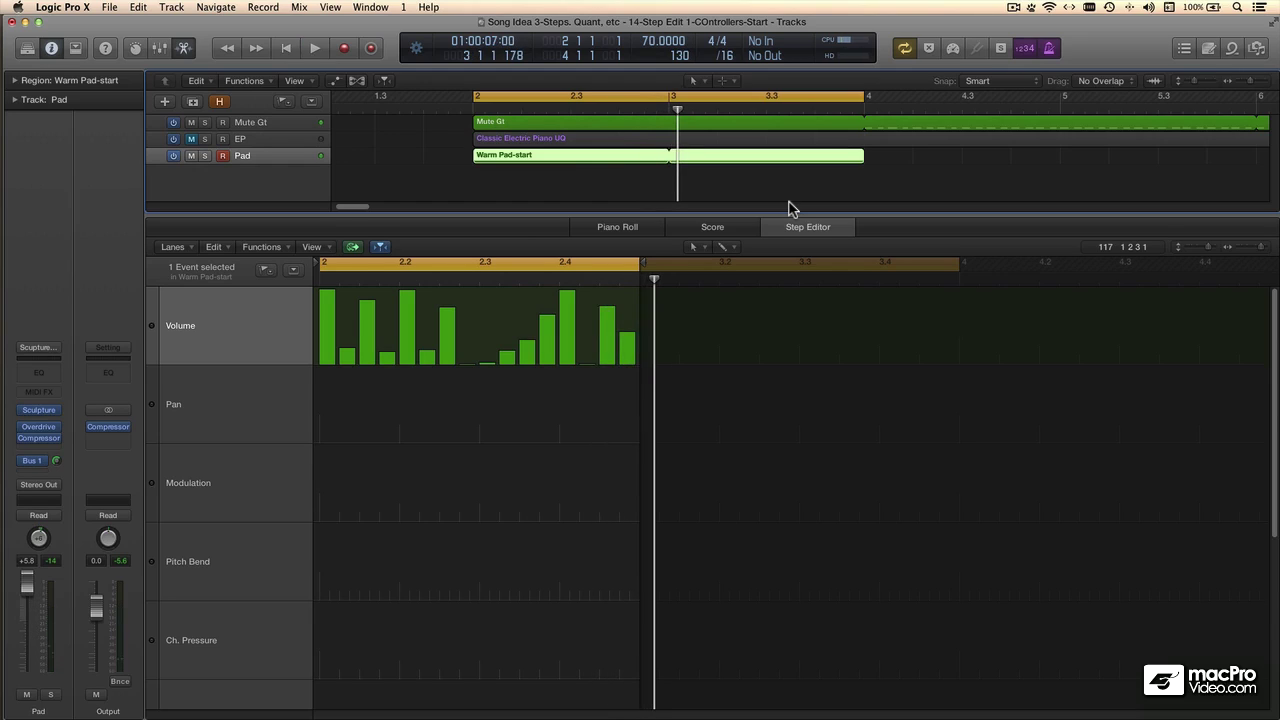